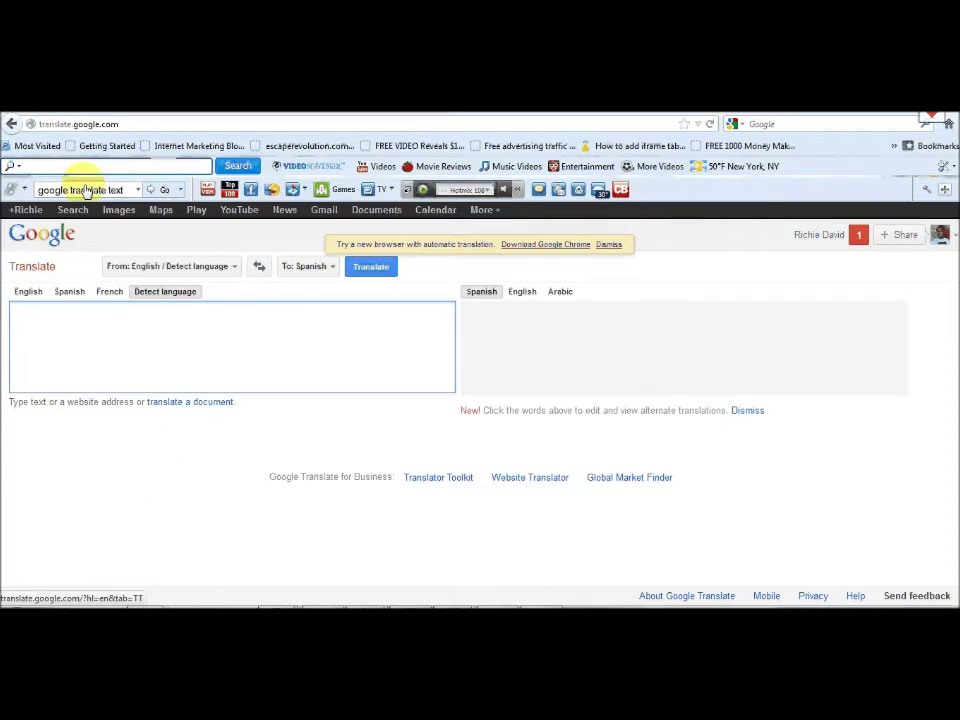
left_click(130, 124)
left_click(134, 120)
left_click_drag(134, 120, 90, 124)
left_click(129, 124)
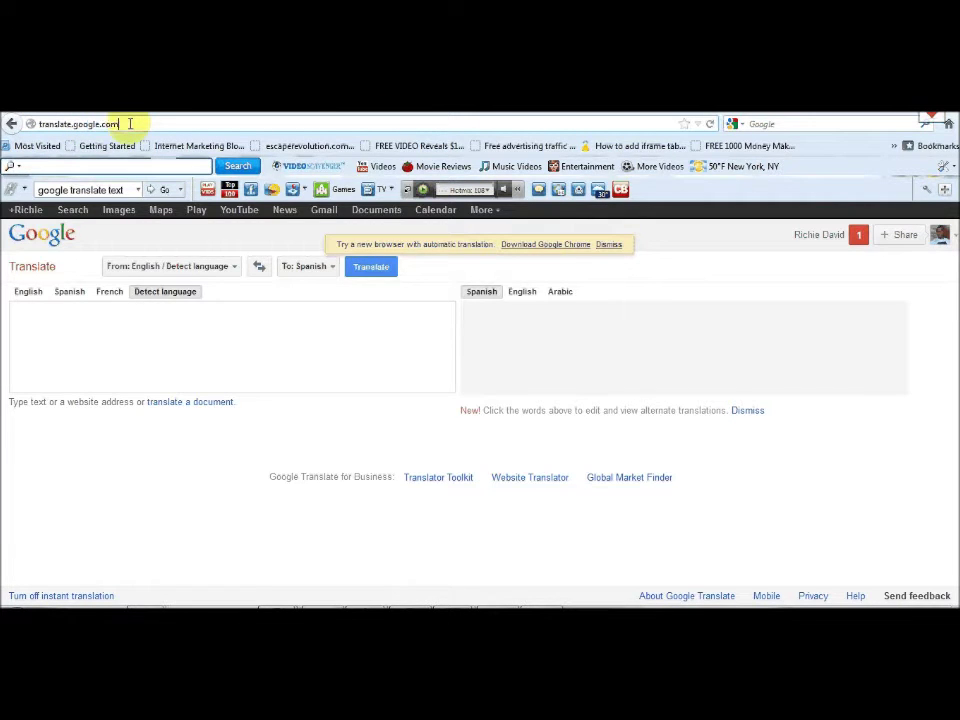
left_click(148, 351)
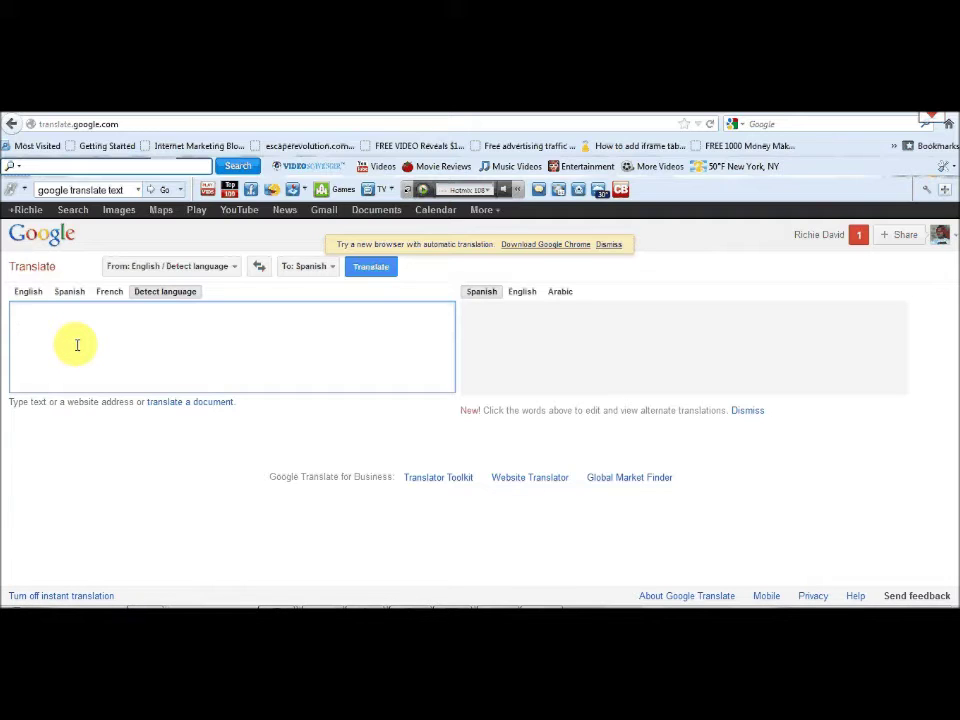
left_click(530, 342)
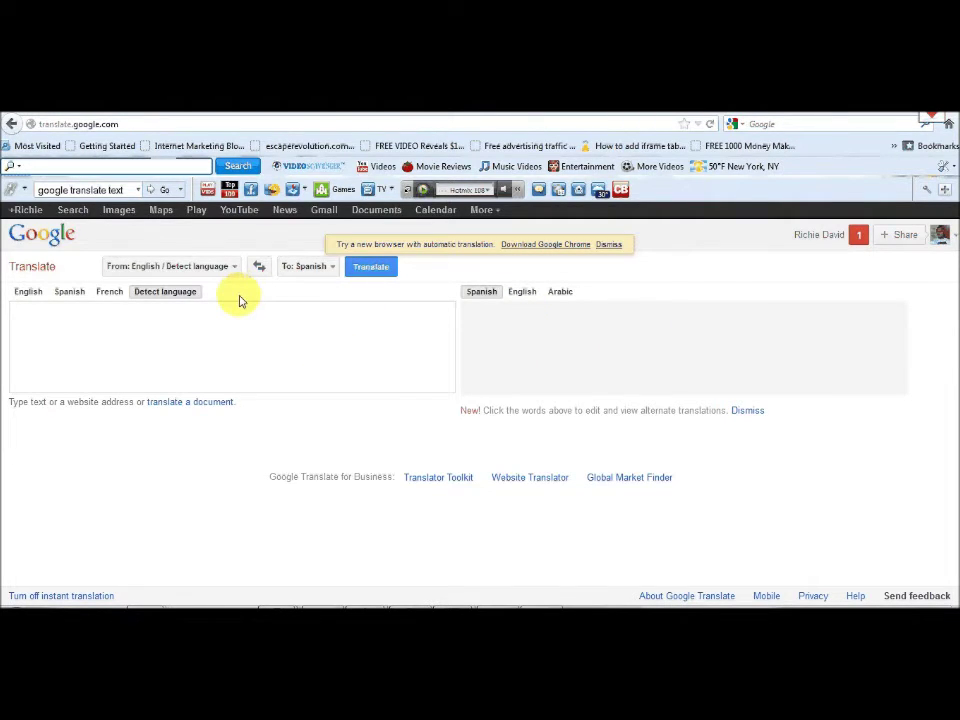
left_click(306, 313)
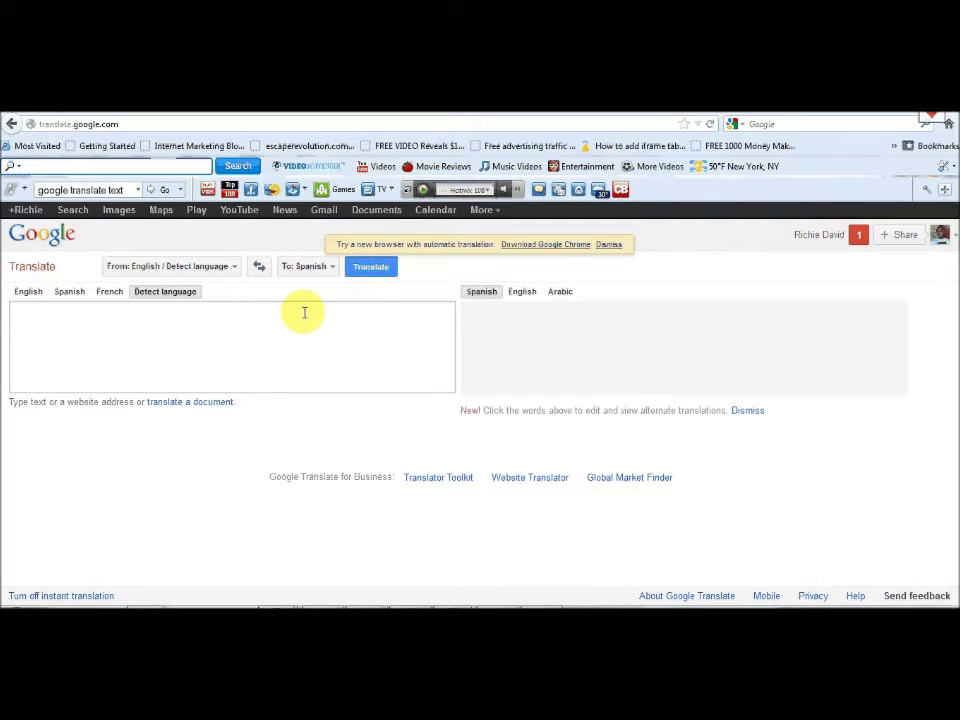
left_click(305, 313)
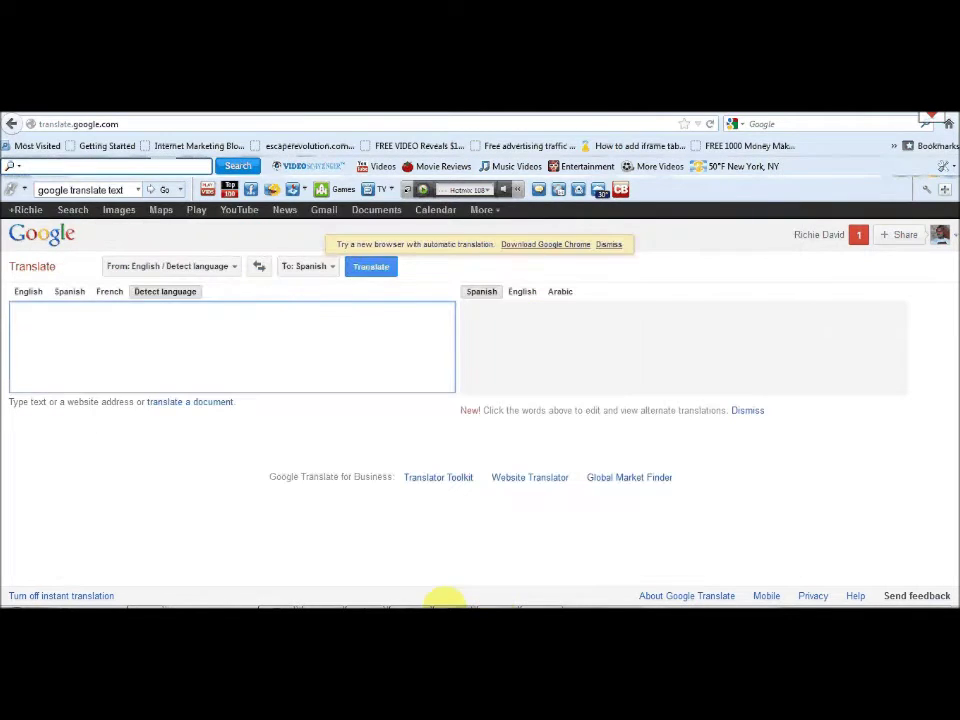
Switch to the Word document and copy the selected body text of the Business-to-Business Advertisement article.
mouse_move(445, 600)
left_click(366, 512)
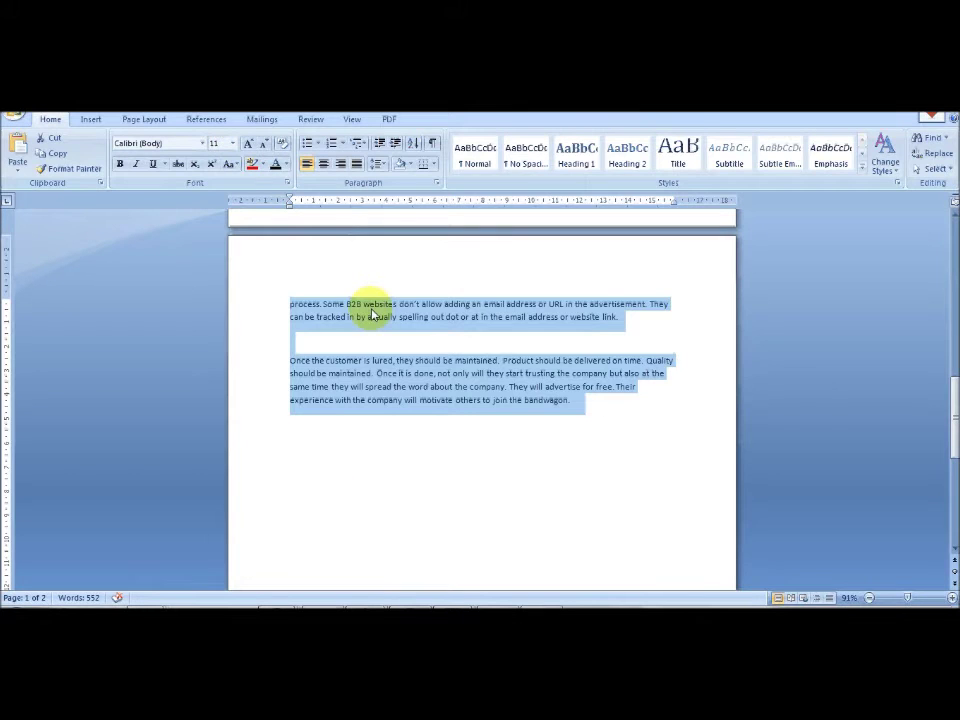
left_click_drag(955, 386, 955, 238)
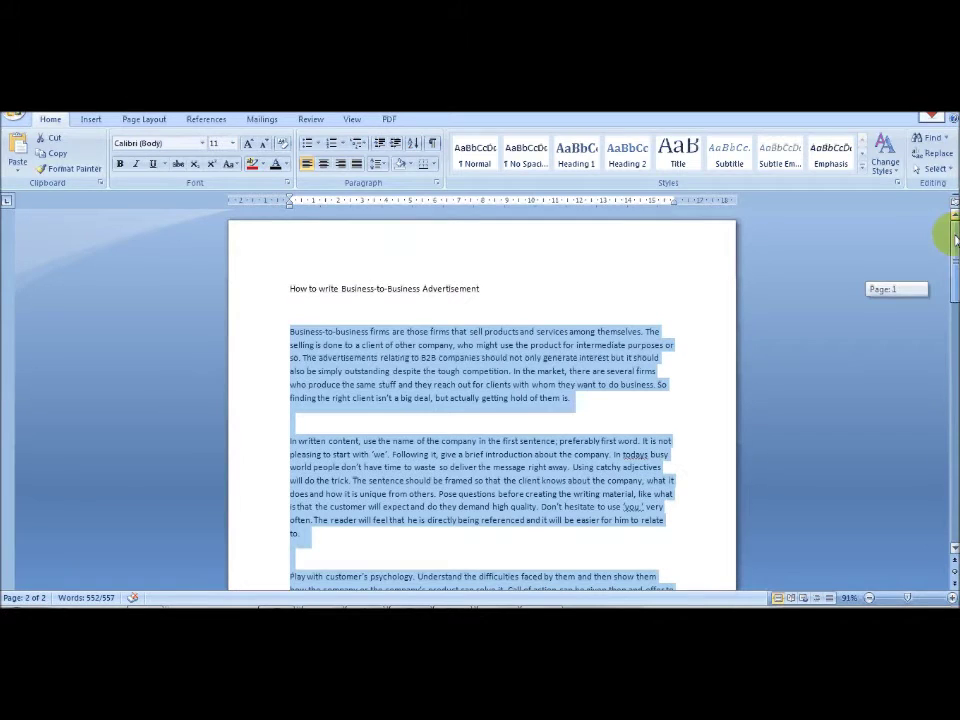
right_click(381, 359)
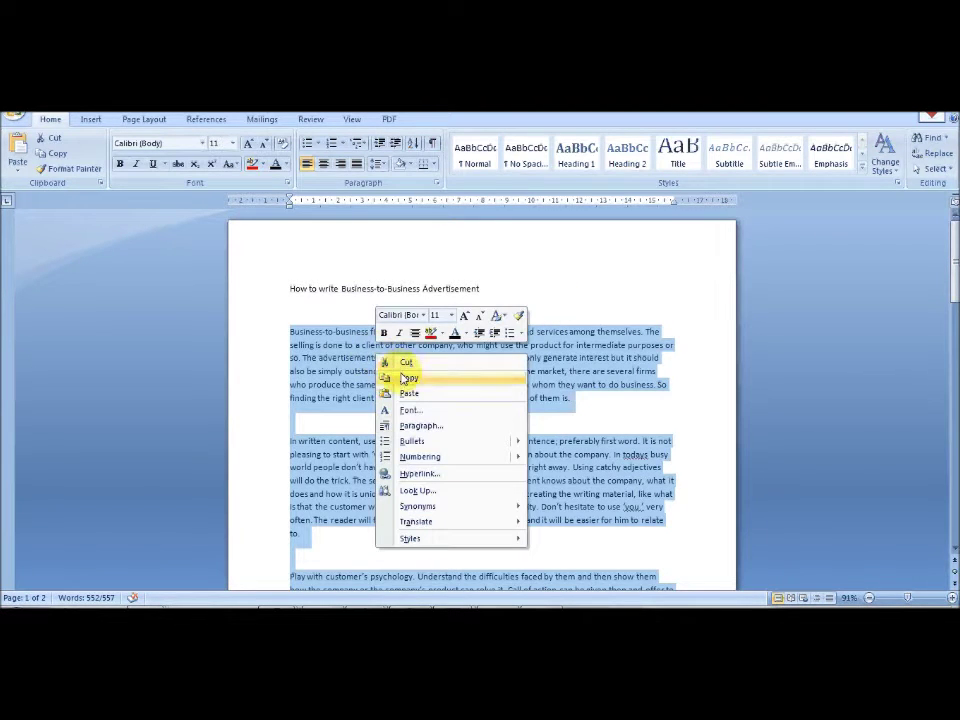
left_click(406, 377)
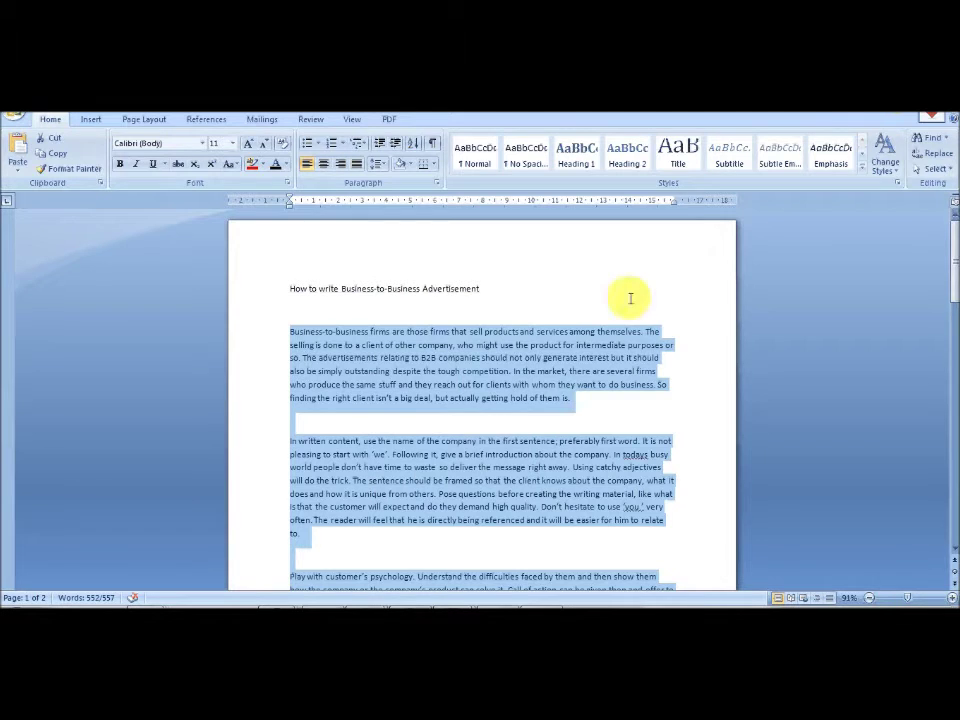
Paste the copied article into Google Translate's source text and translate it into Spanish, after trying Arabic as target language.
left_click(214, 319)
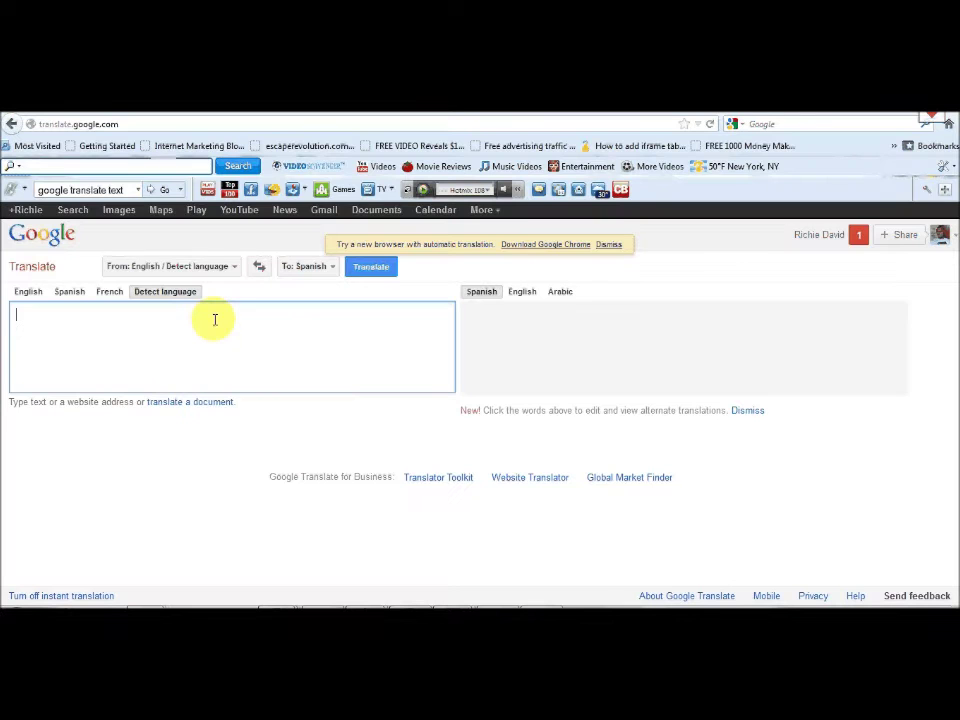
key("ctrl+v")
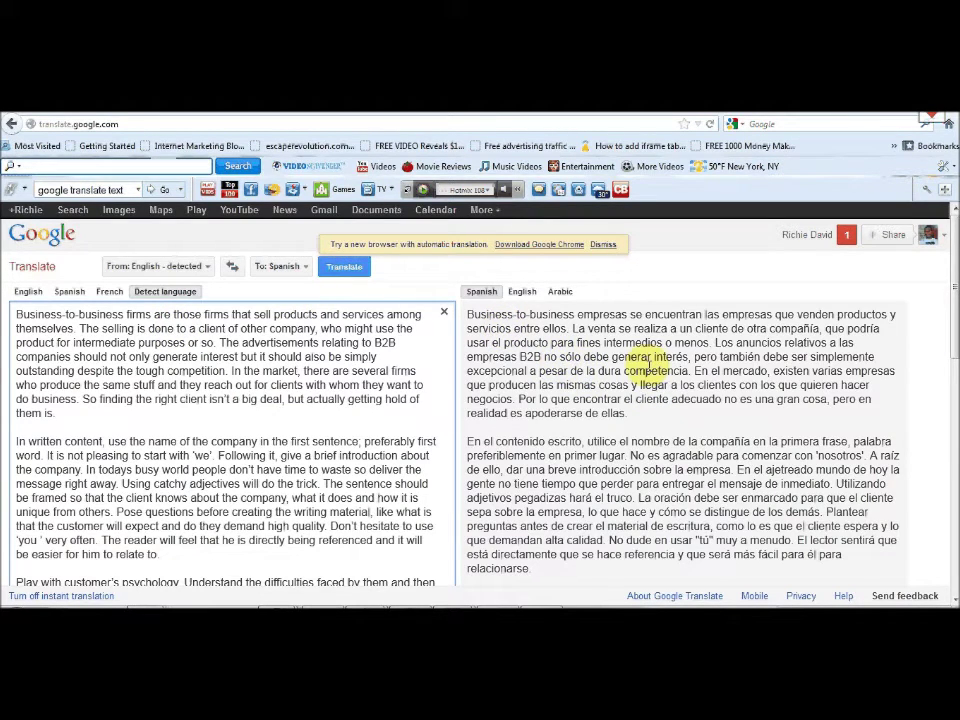
left_click(562, 292)
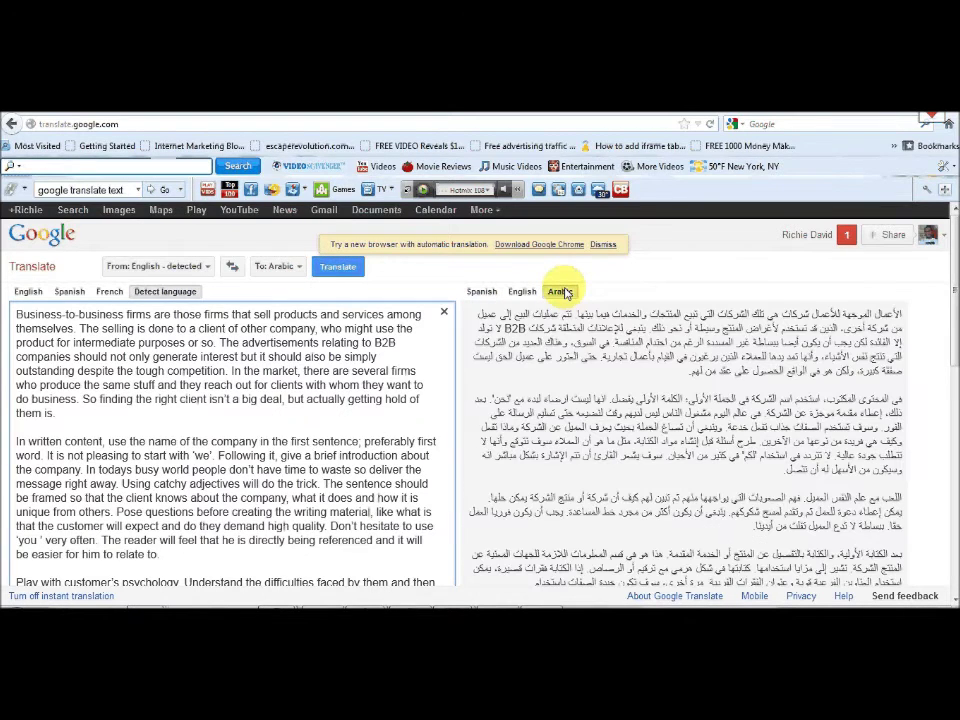
left_click(484, 293)
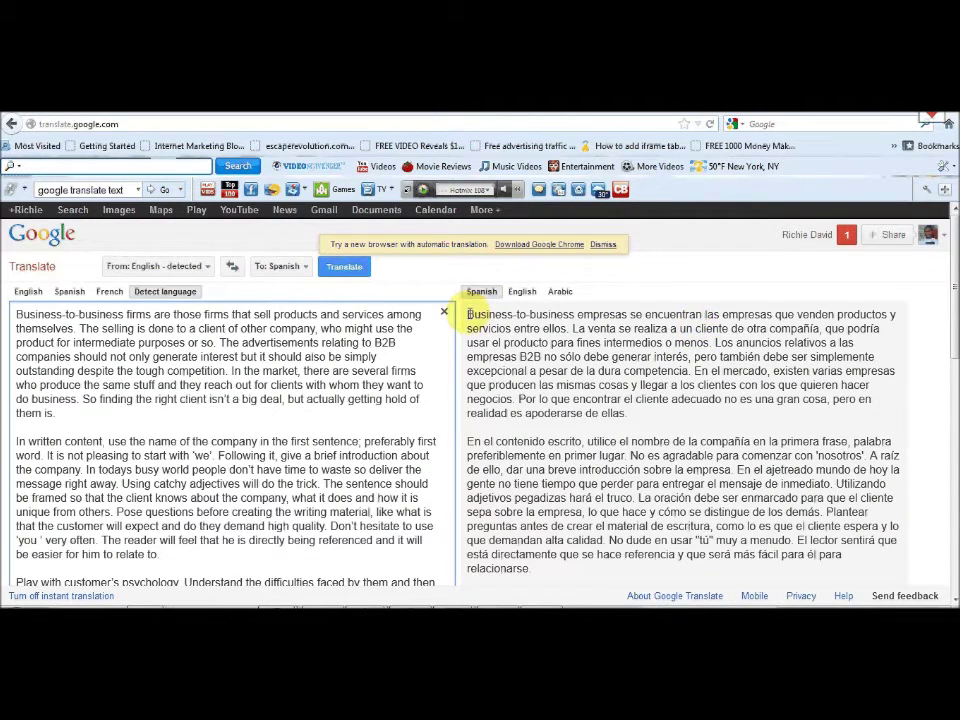
Copy the entire Spanish translation and paste it into the blank Word document Document2.
left_click_drag(466, 313, 698, 470)
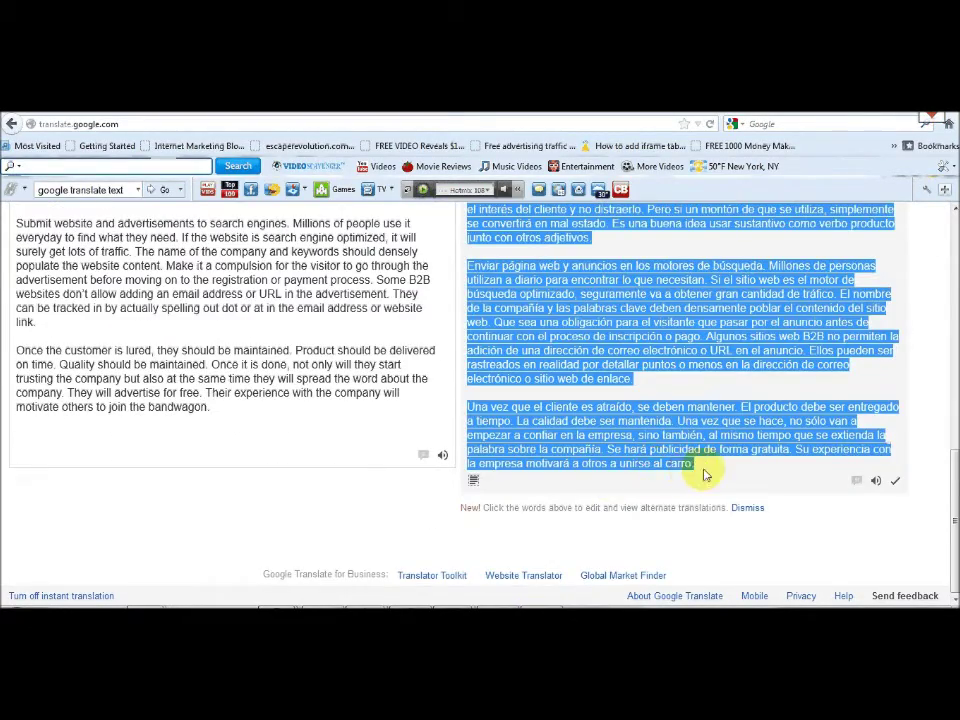
right_click(641, 400)
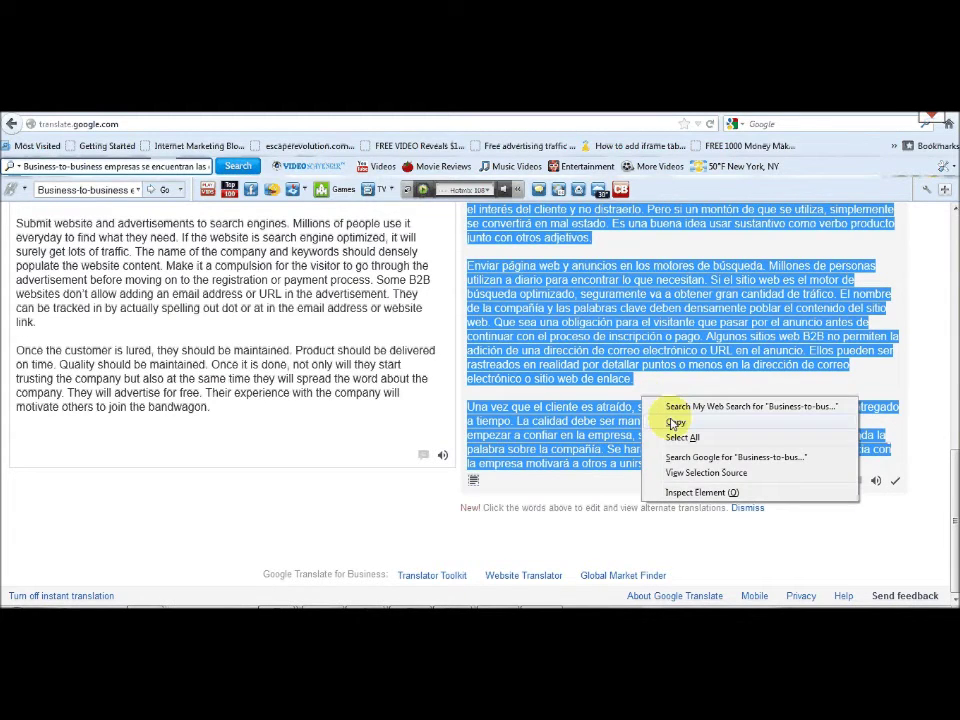
left_click(673, 421)
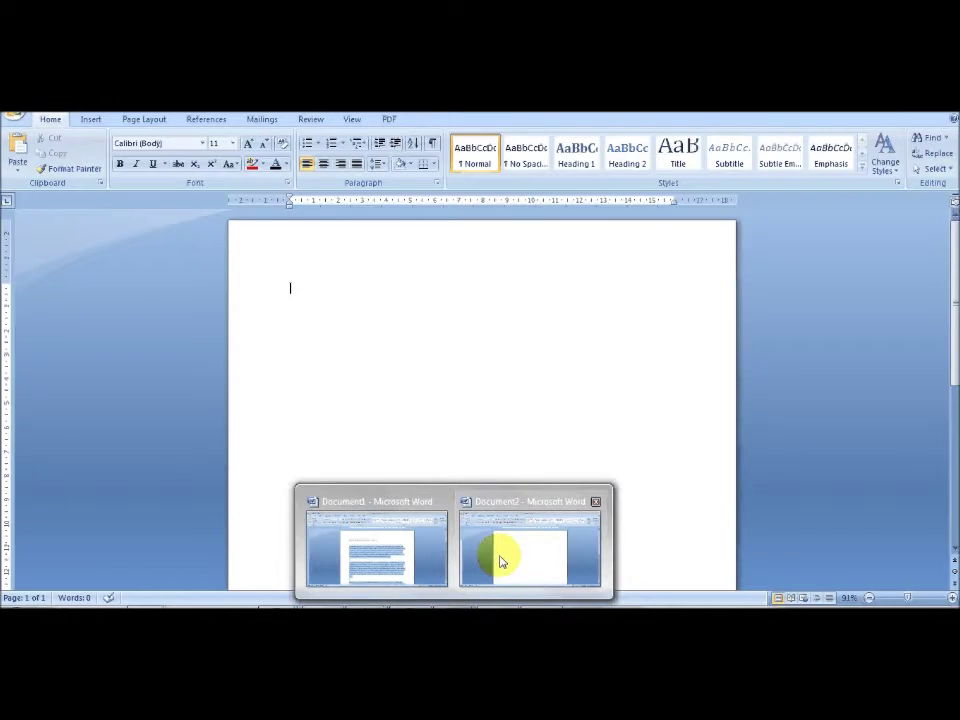
left_click(499, 561)
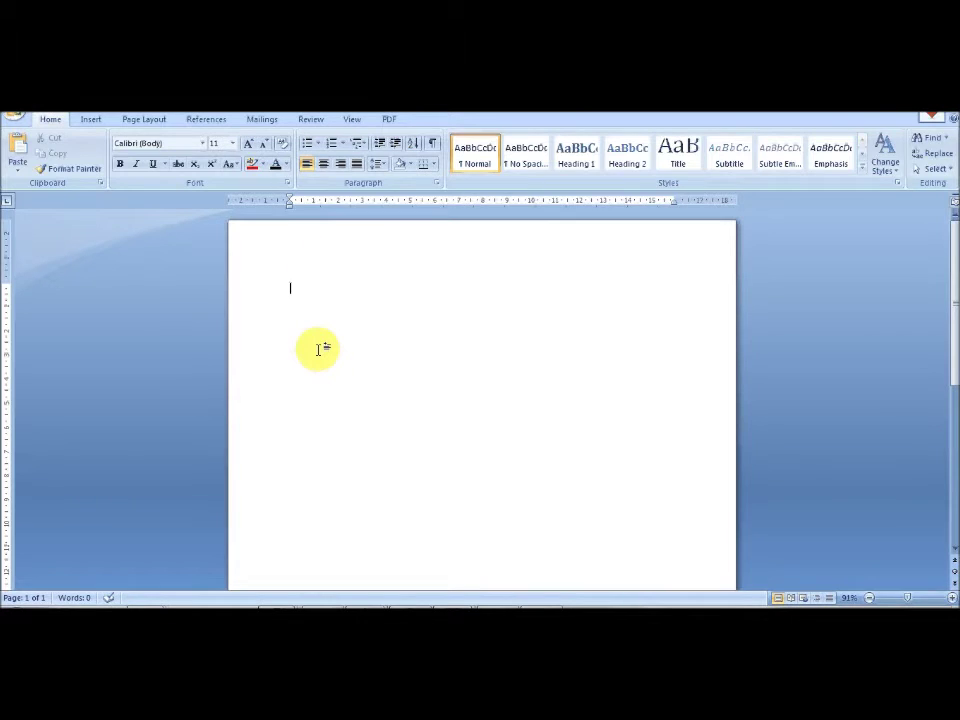
key("ctrl+v")
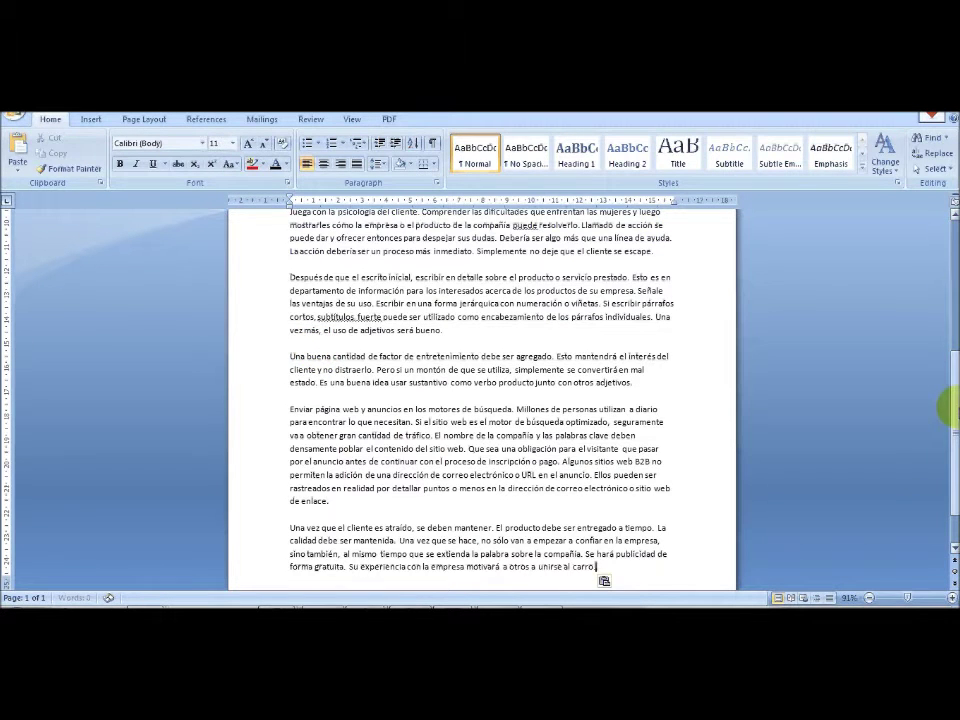
Select the pasted Spanish text from its beginning in Document2 and return to Google Translate.
left_click_drag(948, 278, 950, 214)
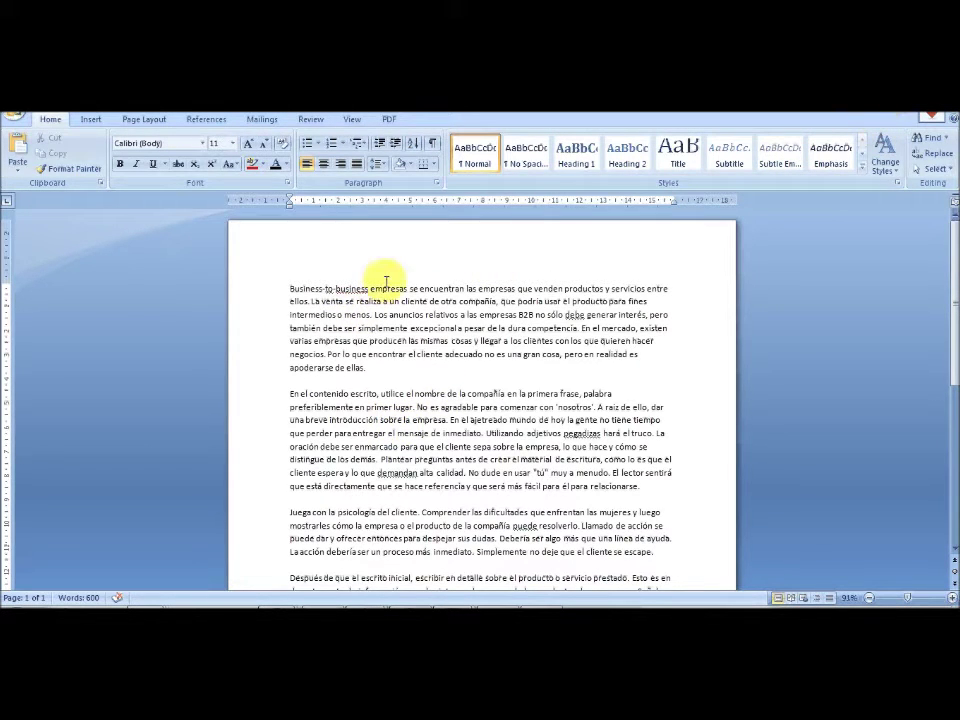
left_click_drag(285, 289, 565, 528)
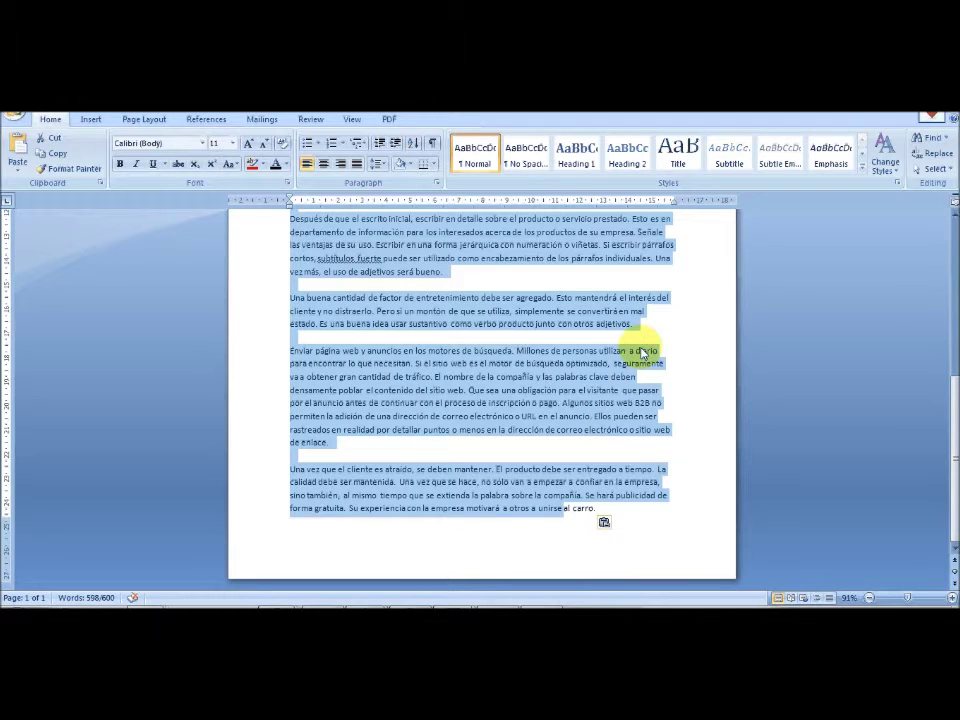
left_click(903, 112)
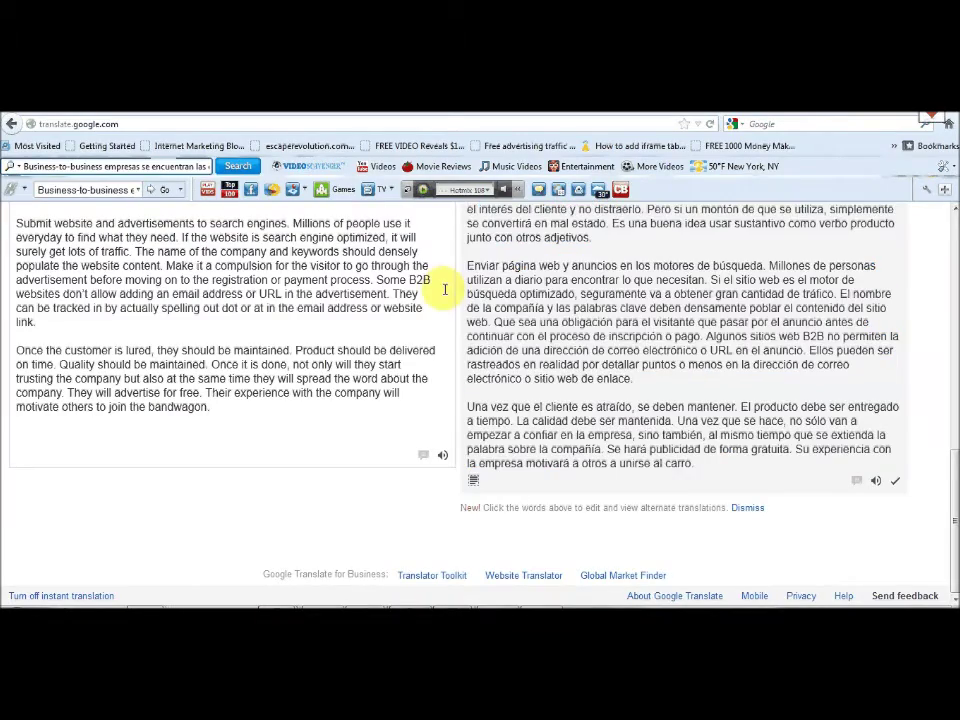
left_click(950, 292)
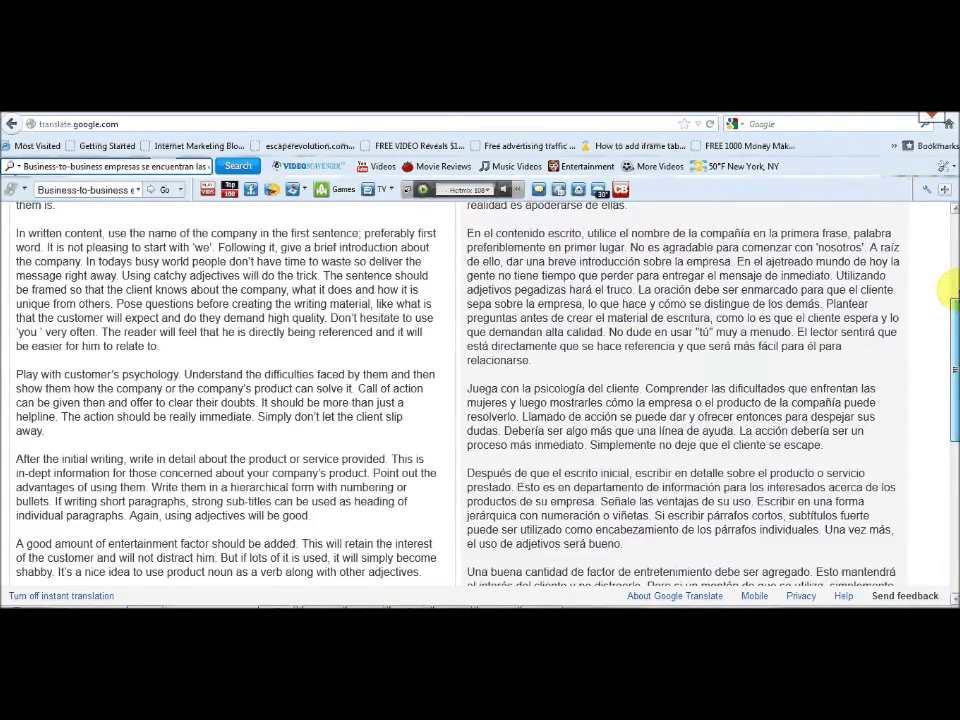
scroll(948, 290, "up", 5)
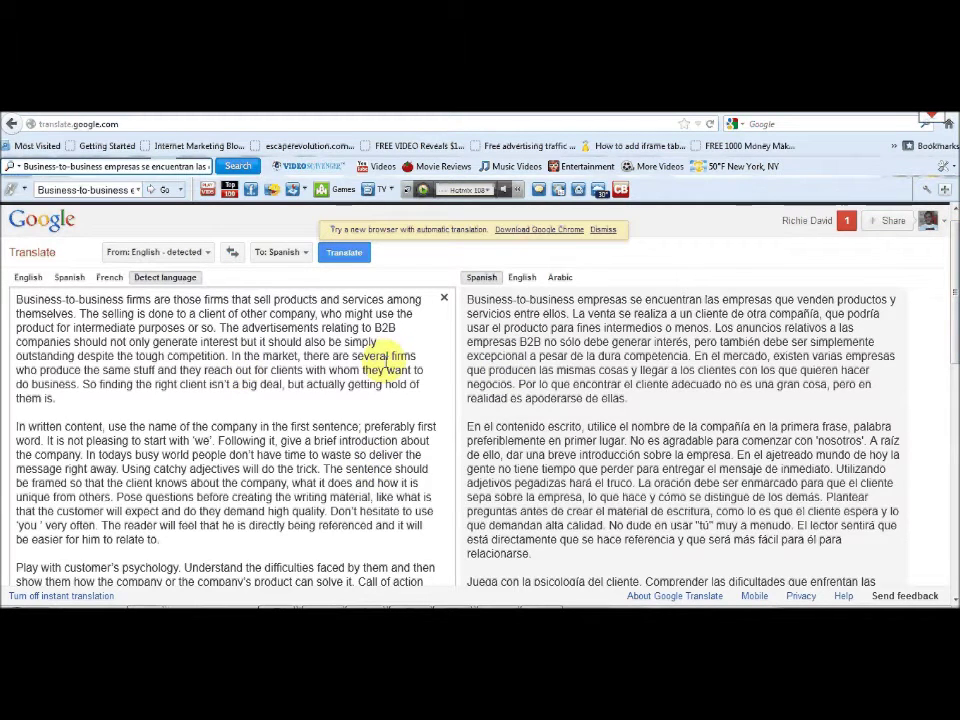
mouse_move(469, 298)
left_click_drag(469, 298, 707, 465)
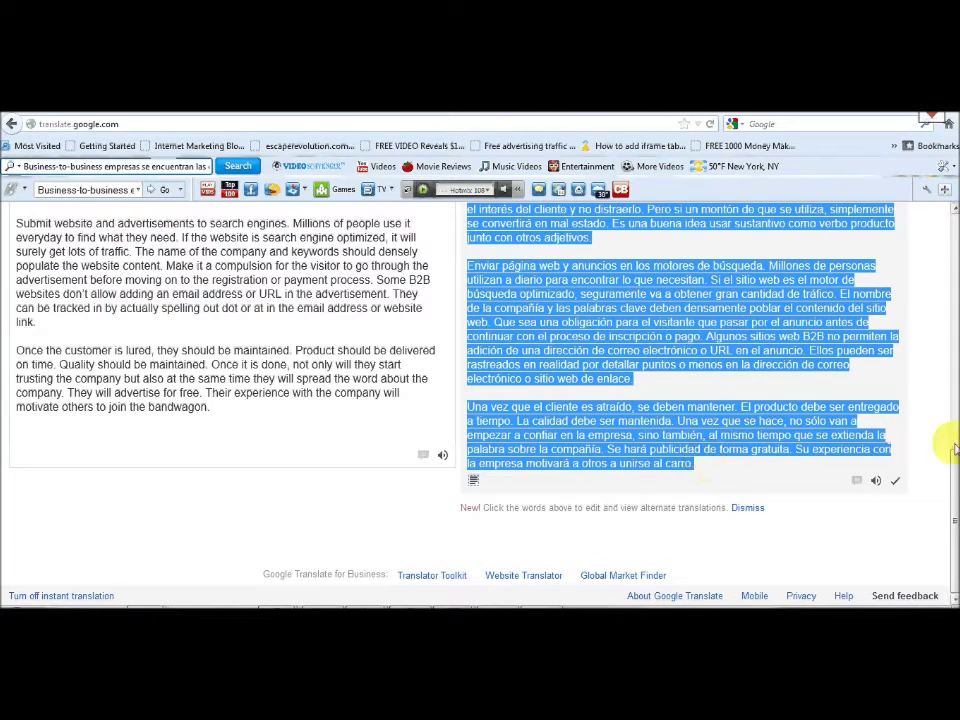
left_click_drag(945, 440, 950, 232)
left_click(724, 274)
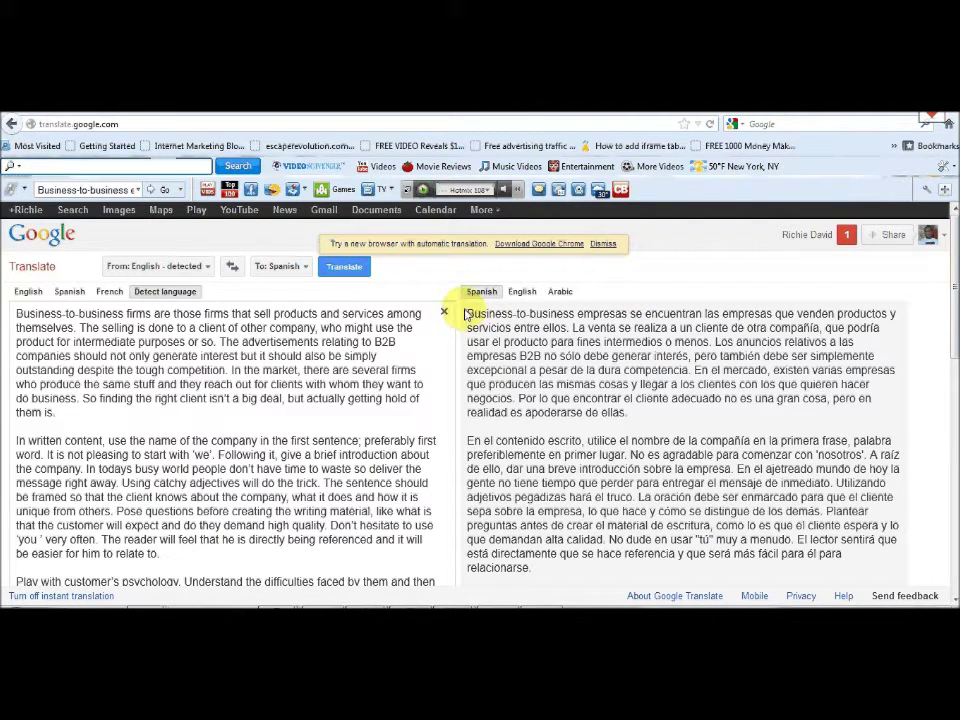
Select and copy the complete Spanish translation in Google Translate.
left_click_drag(468, 315, 748, 514)
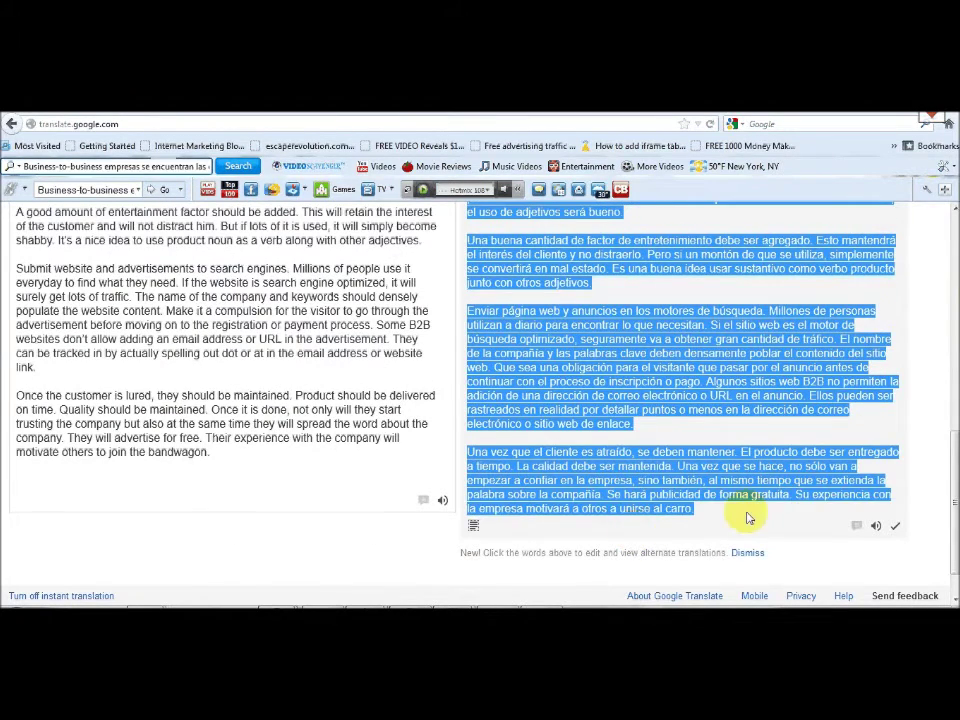
right_click(668, 374)
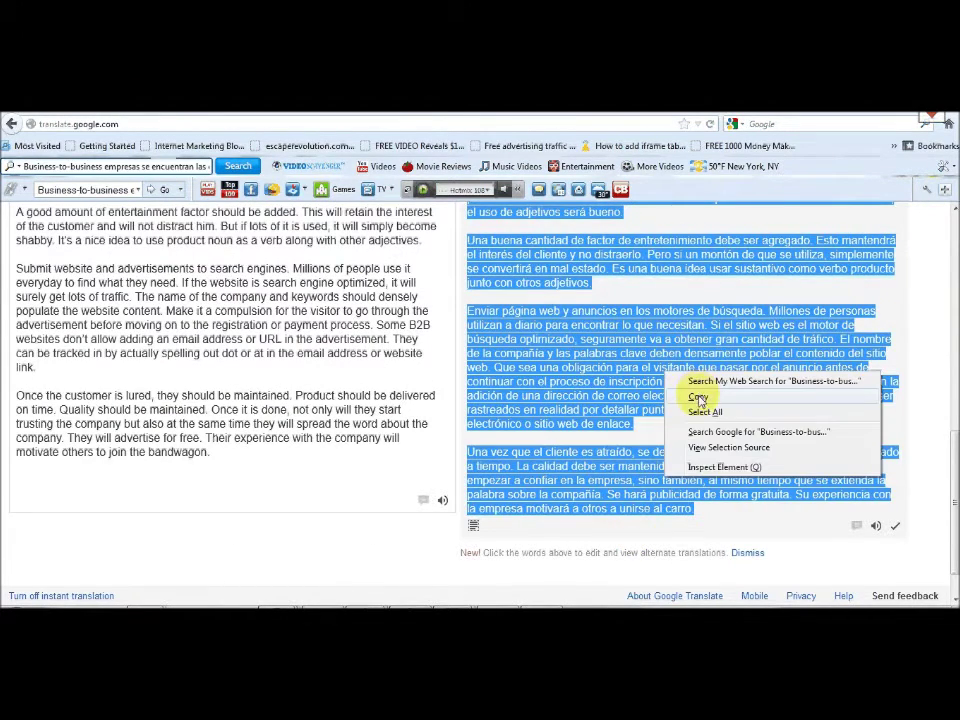
left_click(698, 396)
Replace the English source text with the copied Spanish article and set the target language to English.
scroll(944, 467, "up", 15)
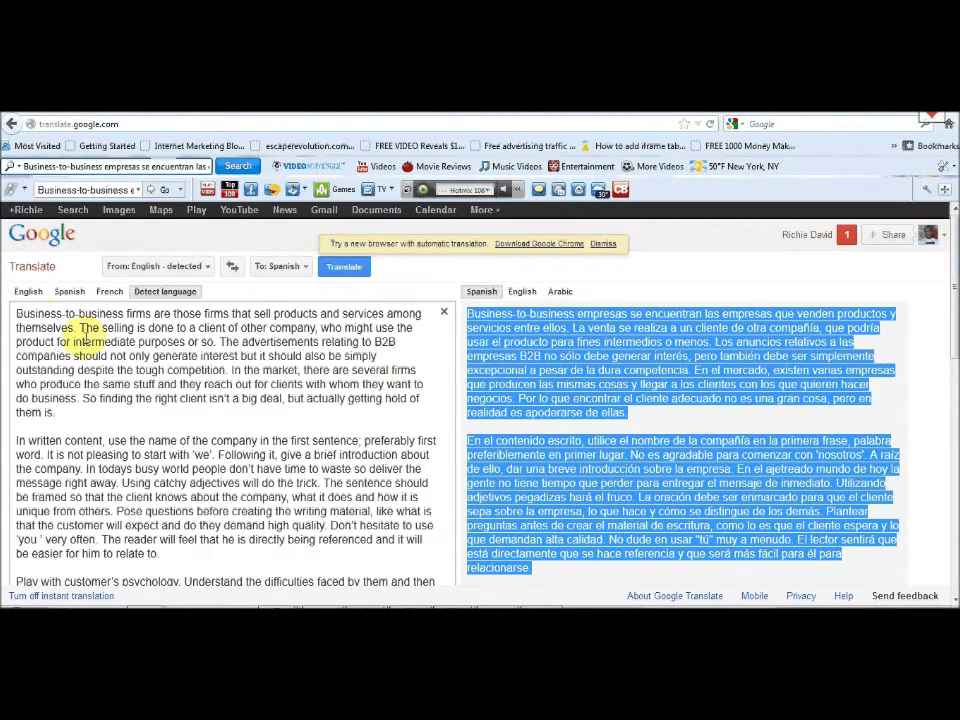
left_click_drag(17, 313, 271, 417)
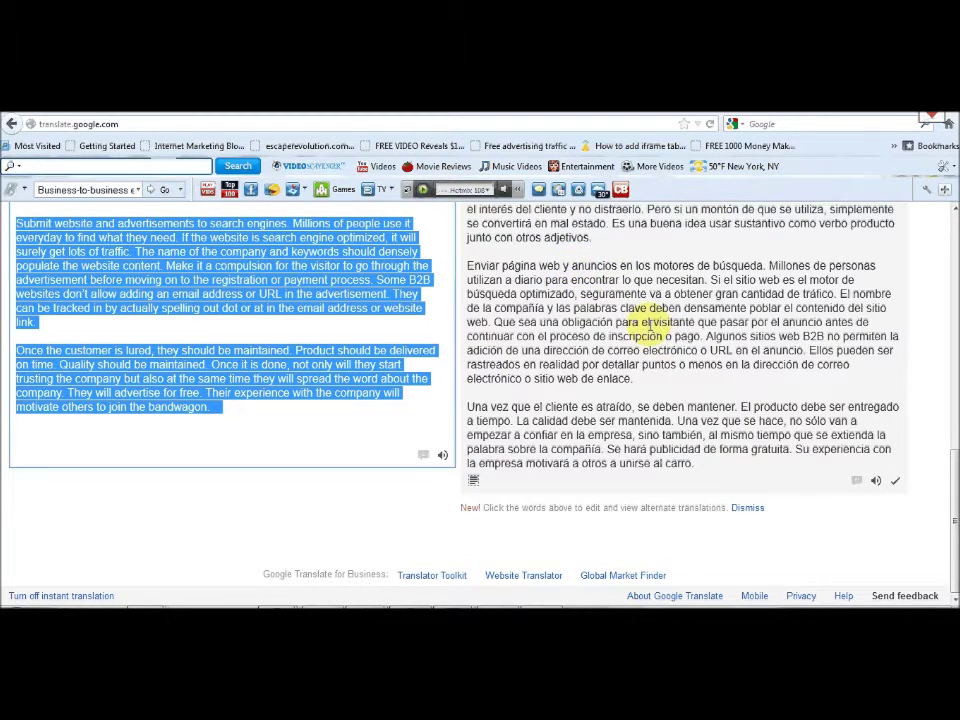
key("ctrl+v")
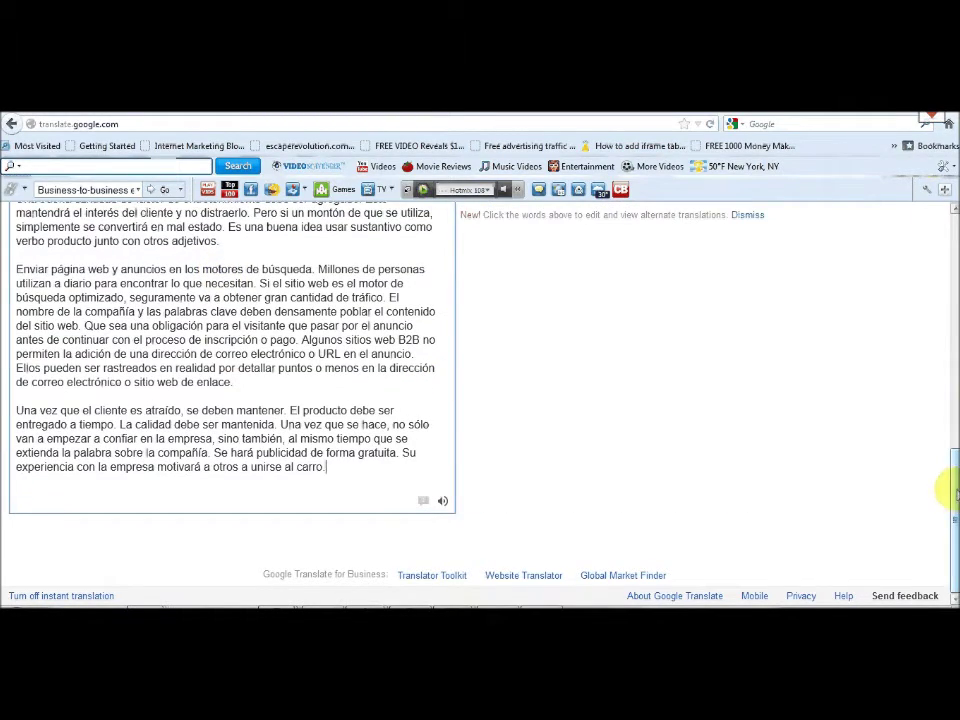
left_click_drag(951, 452, 943, 237)
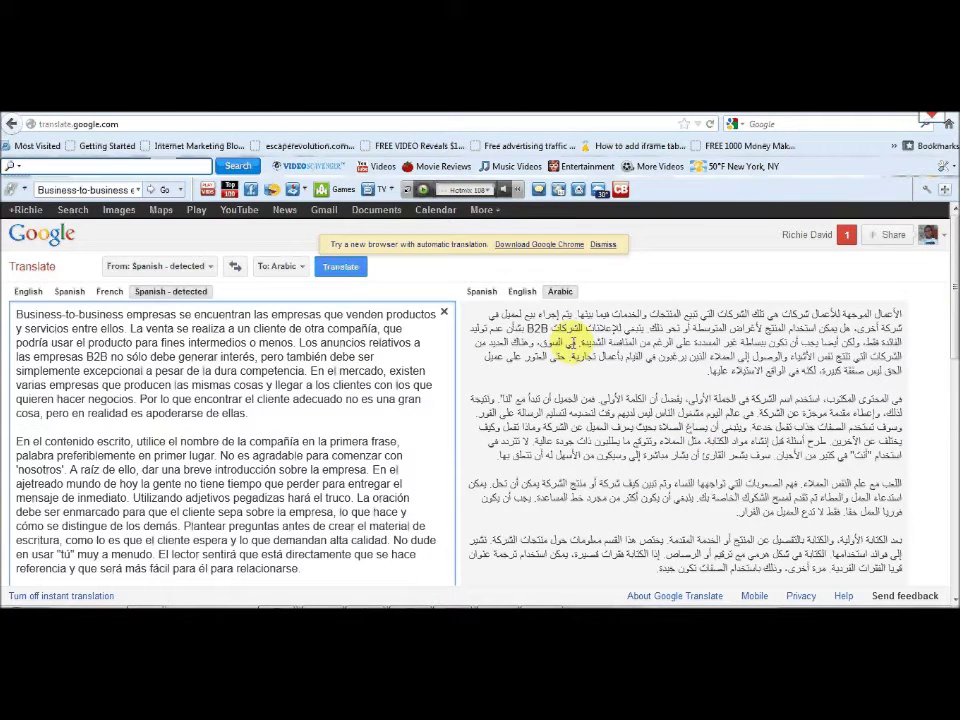
left_click(524, 297)
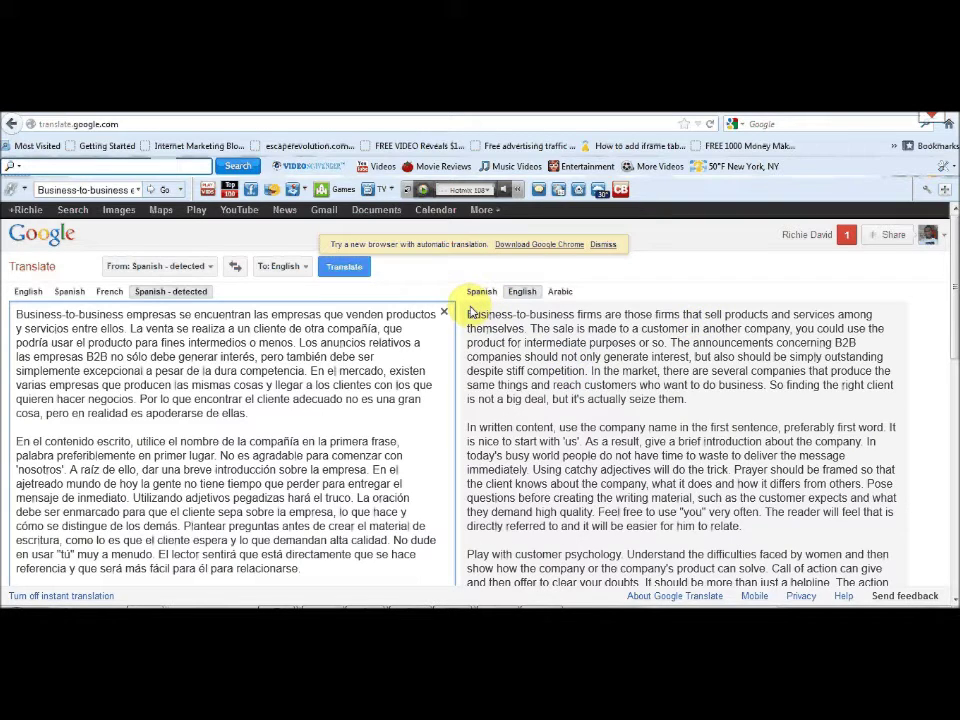
Select and copy the complete English translation in Google Translate, from the first paragraph to the end of the last.
left_click_drag(466, 312, 495, 425)
left_click_drag(541, 580, 580, 600)
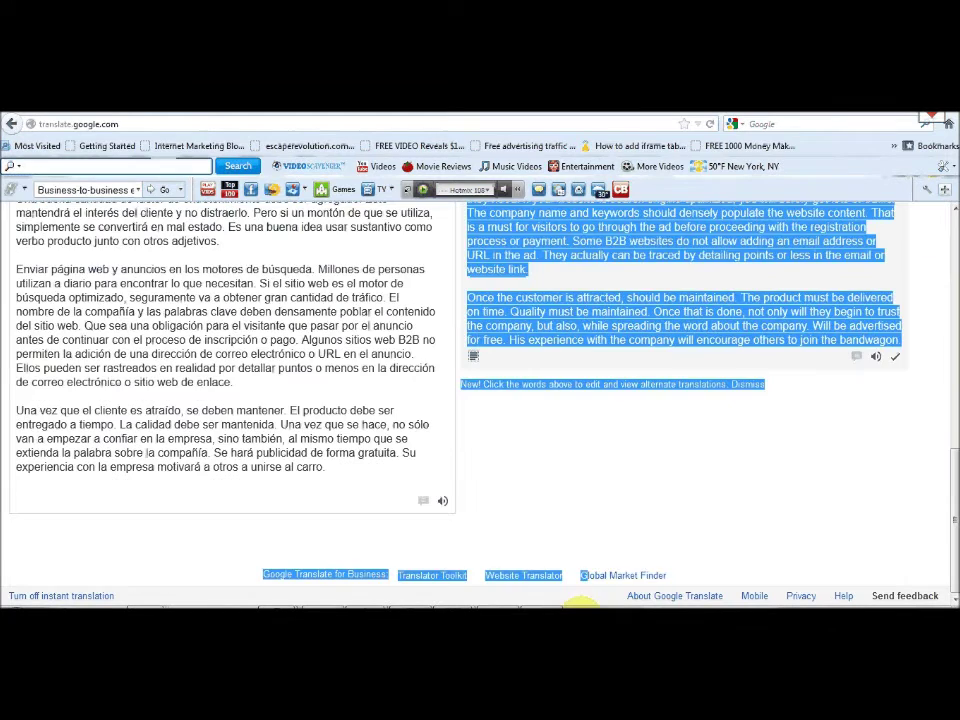
left_click(557, 454)
triple_click(707, 343)
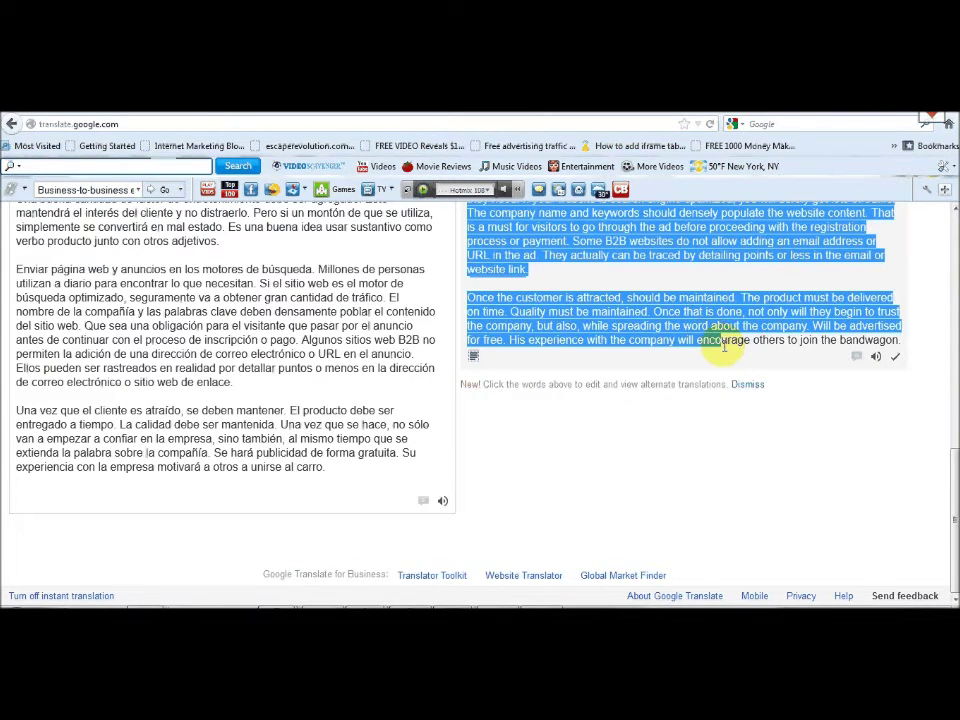
right_click(705, 314)
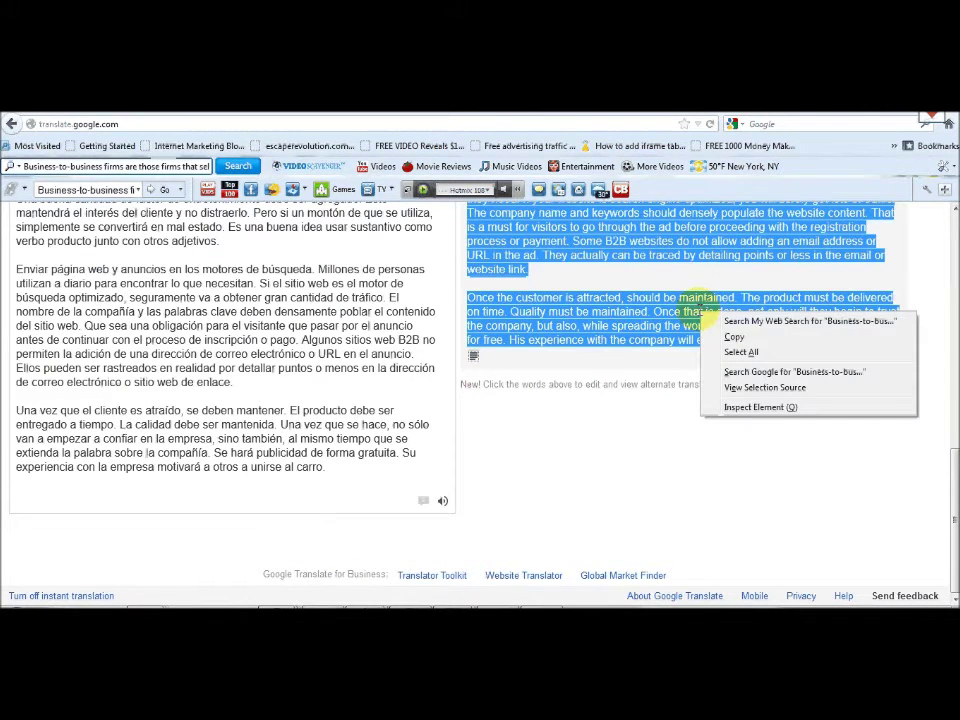
left_click(730, 337)
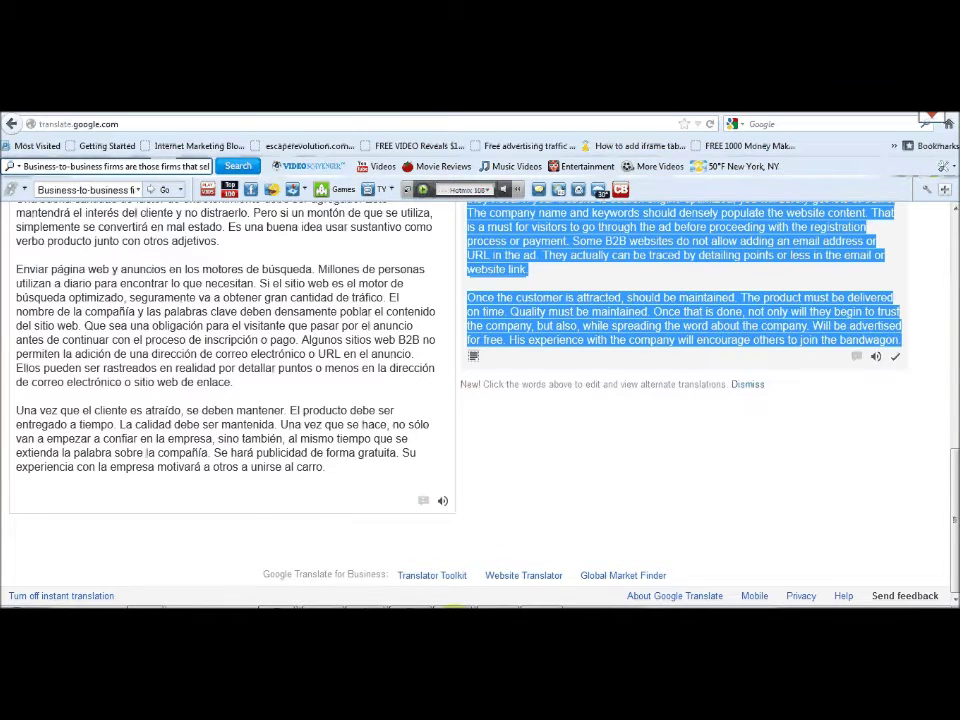
Switch to Document2 in Word and replace all its Spanish text with the copied English translation.
mouse_move(454, 607)
left_click(510, 528)
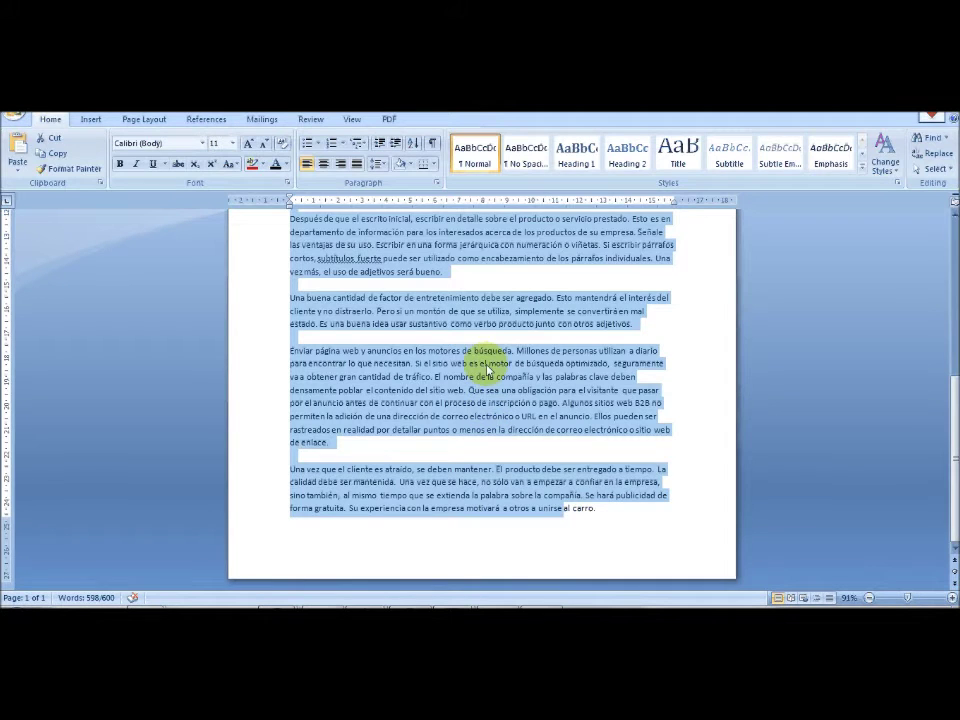
key("Delete")
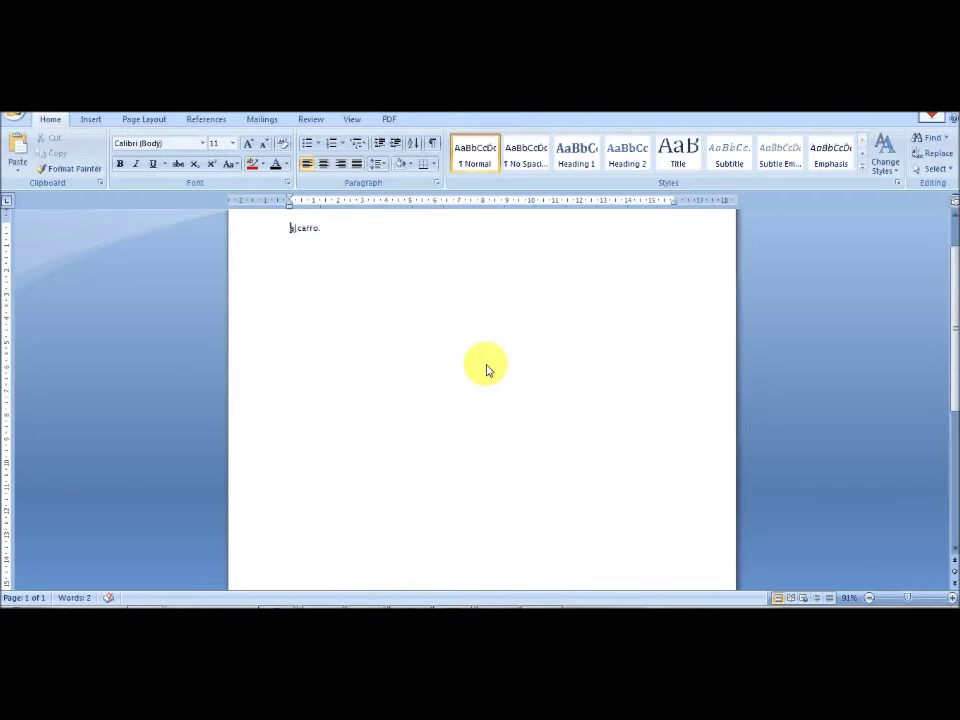
key("Delete")
key("ctrl+v")
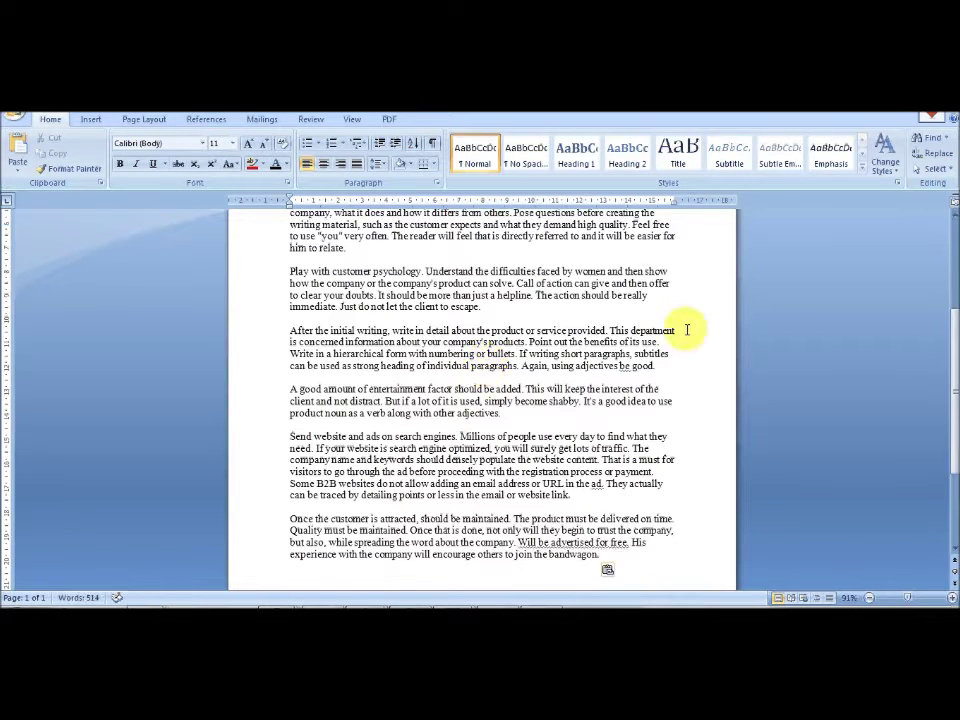
scroll(946, 372, "up", 6)
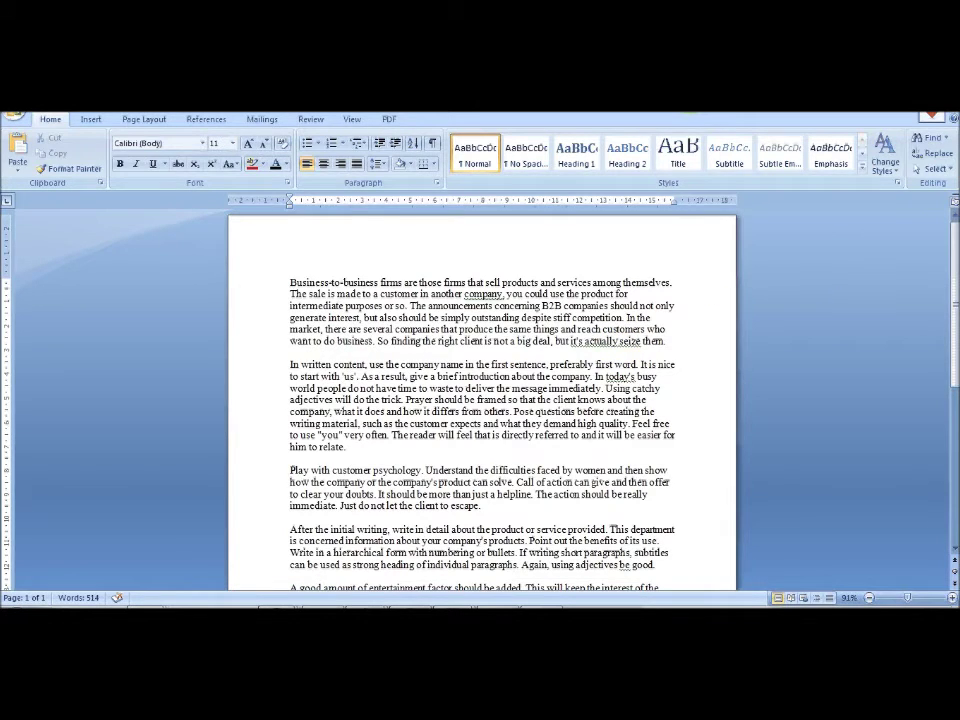
Restore Document2 to a smaller floating window and bring up Document1 with its article text deselected.
left_click(905, 113)
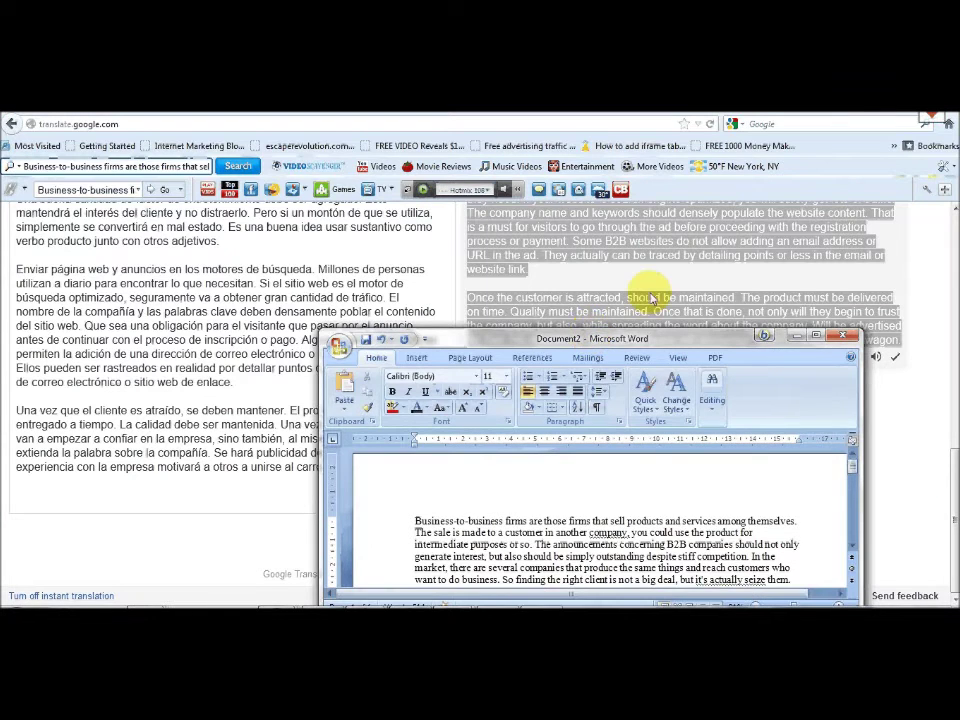
left_click(948, 412)
scroll(950, 400, "up", 15)
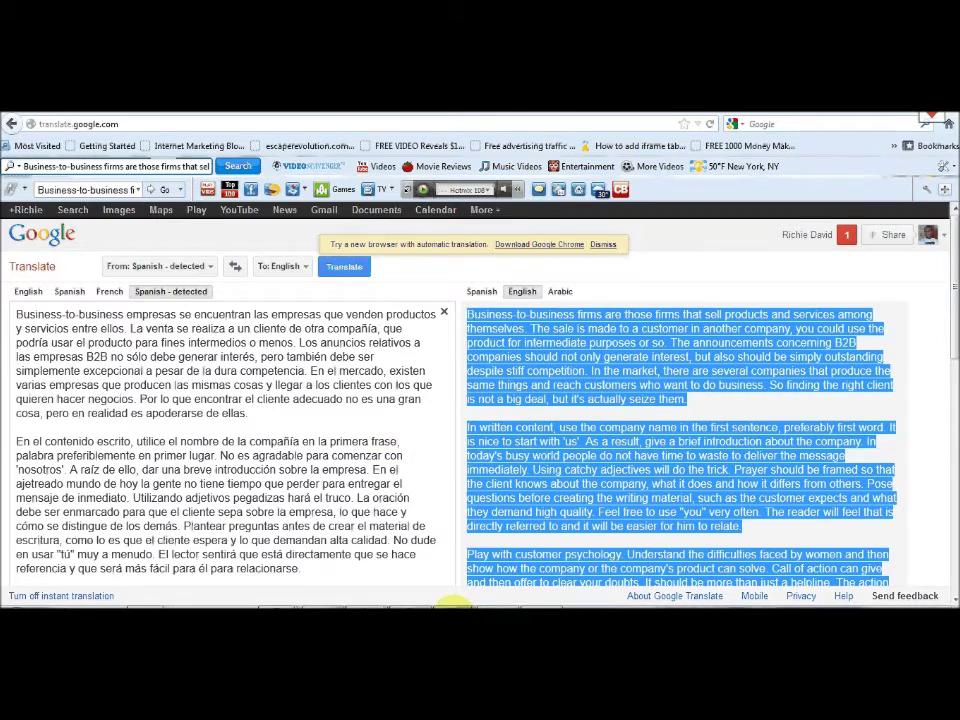
mouse_move(452, 602)
mouse_move(349, 528)
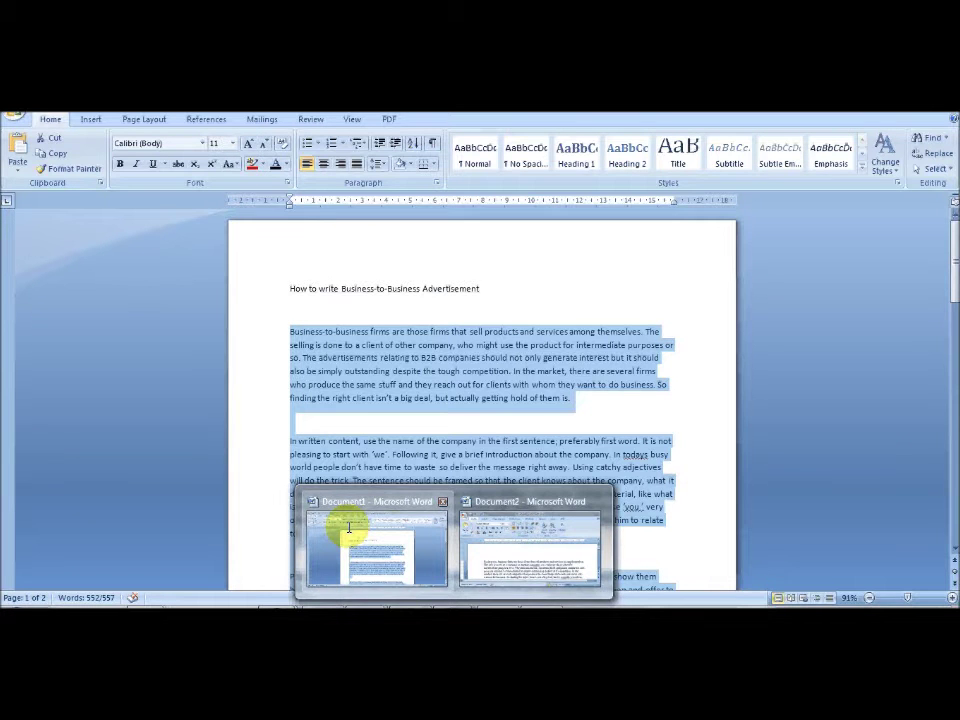
left_click(345, 527)
left_click(593, 302)
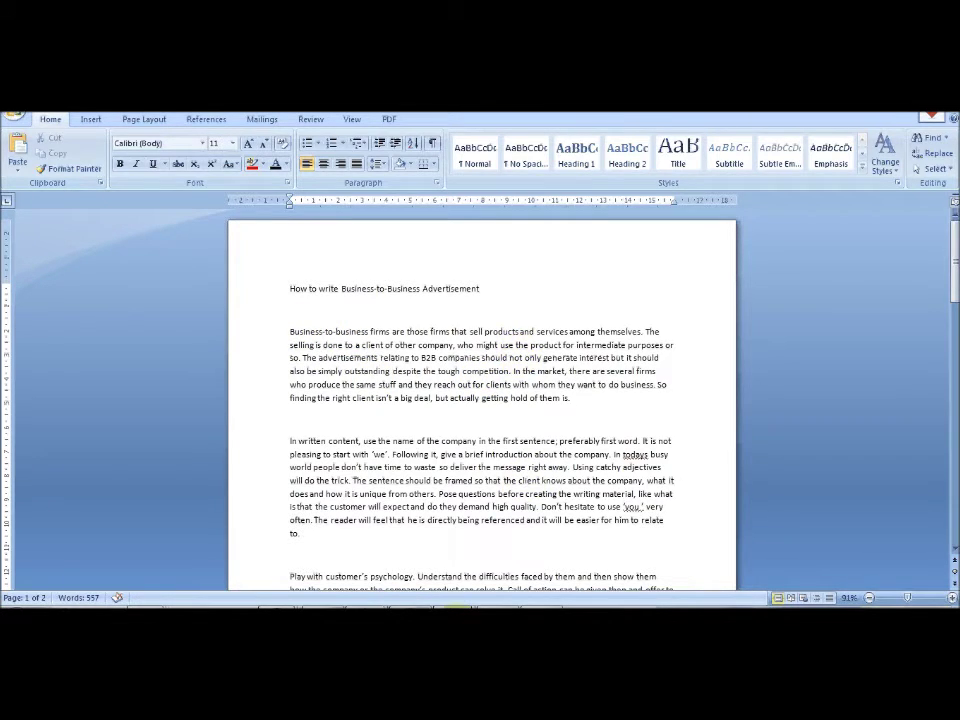
Lay the Document2 window over Document1 to compare the rewritten article with the original, and minimize Document2.
mouse_move(499, 534)
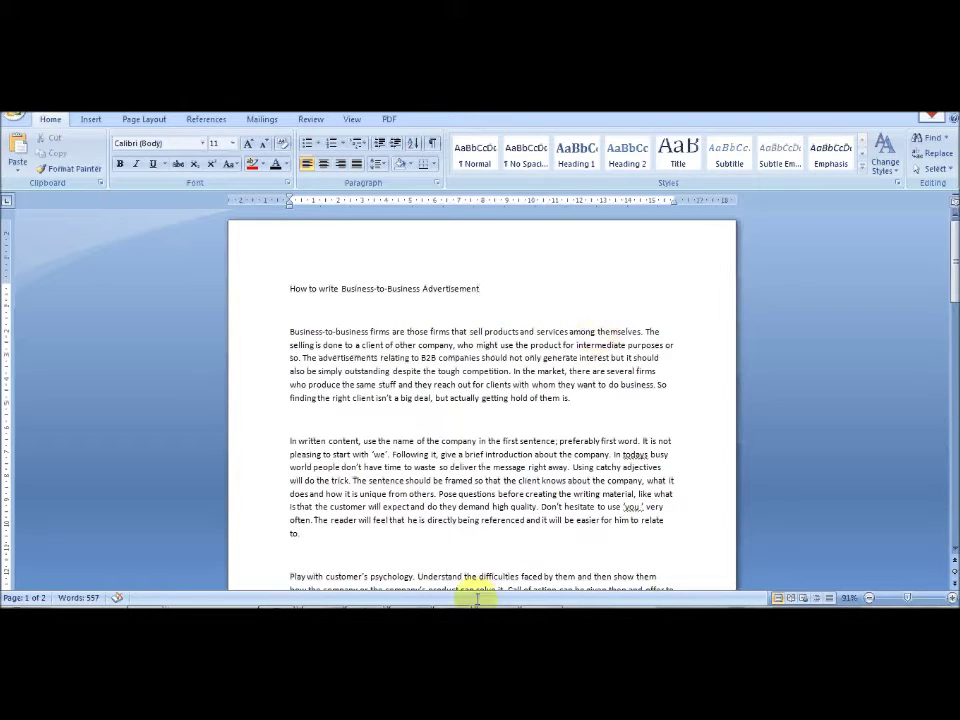
mouse_move(478, 598)
left_click(510, 531)
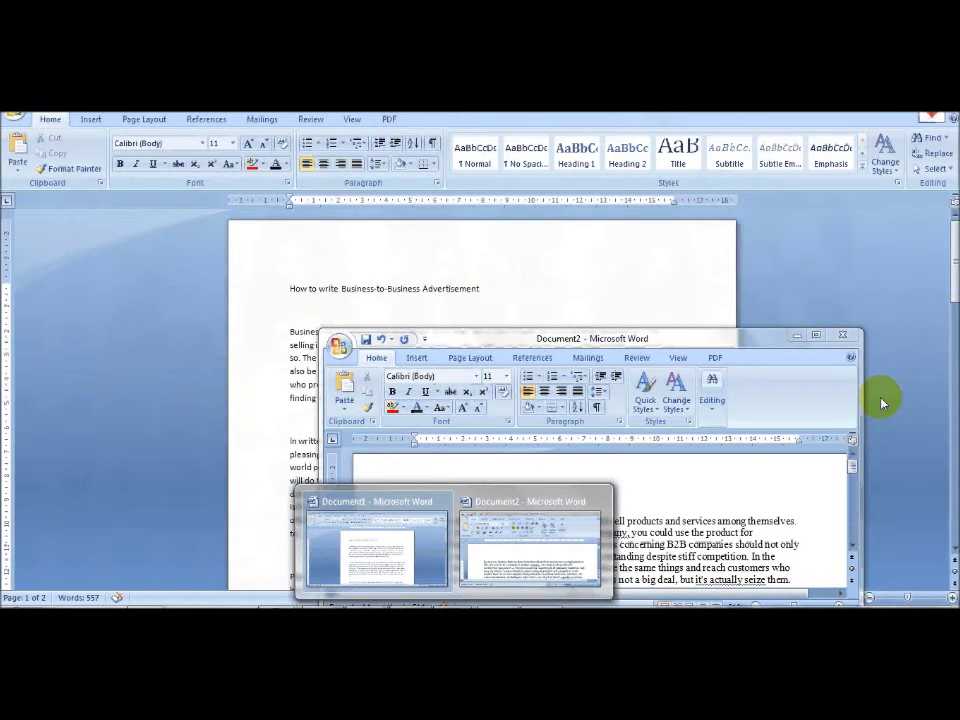
left_click(883, 403)
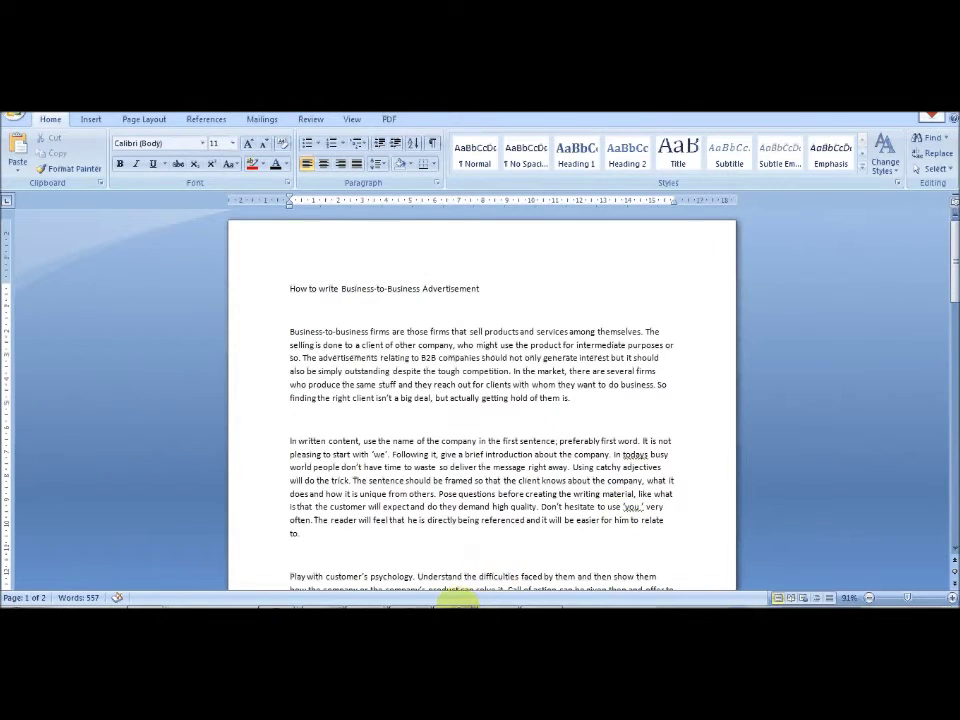
mouse_move(458, 598)
left_click(516, 512)
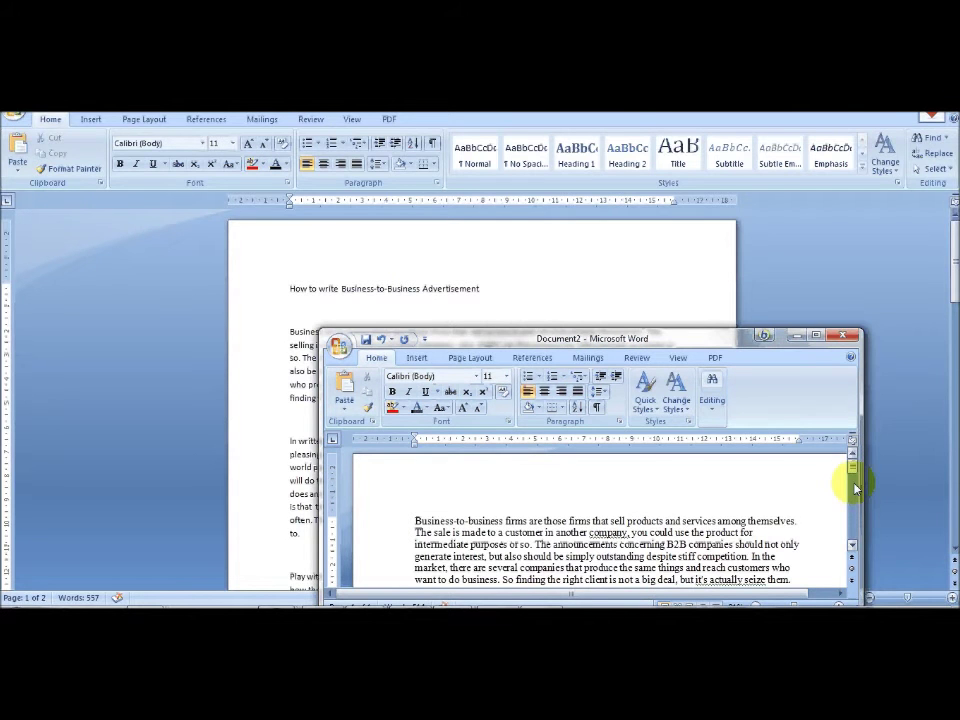
left_click_drag(735, 337, 759, 235)
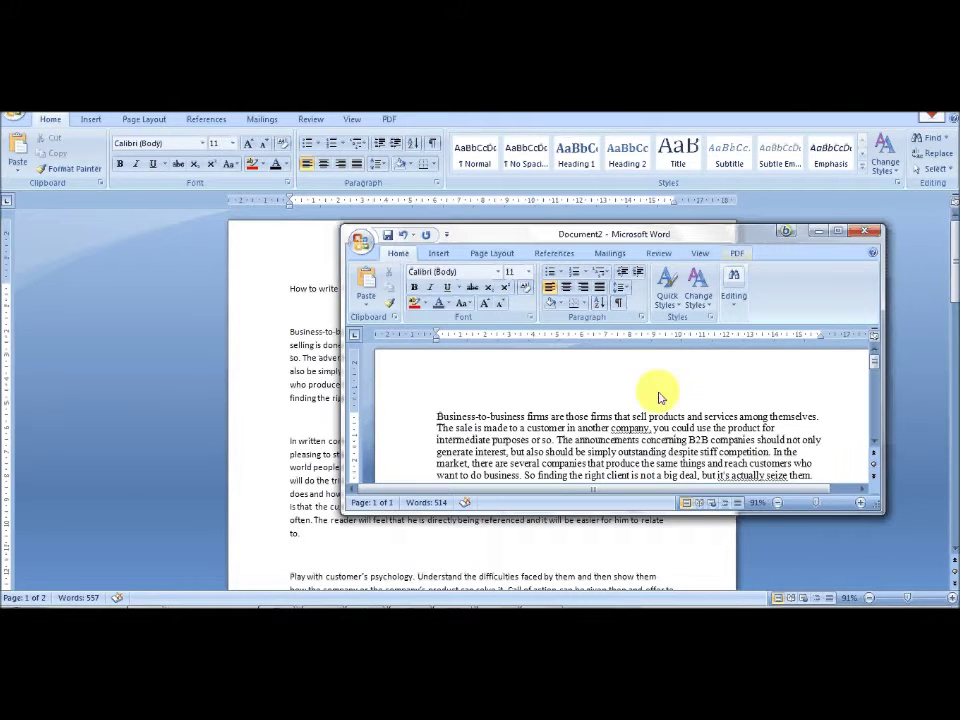
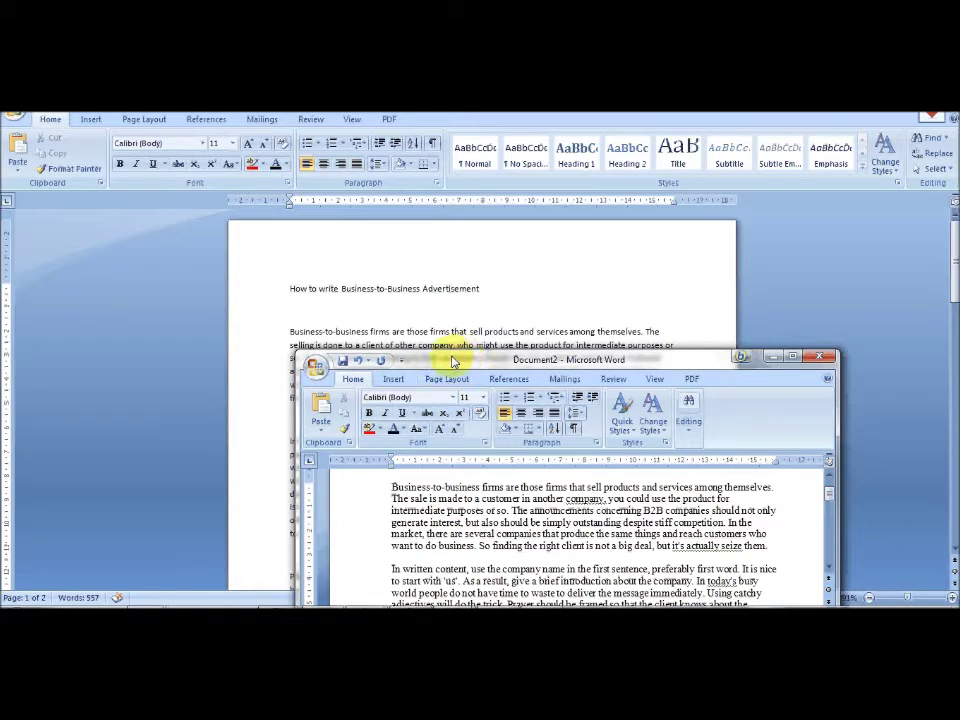
mouse_move(452, 362)
left_mouse_down()
mouse_move(395, 407)
mouse_move(359, 396)
mouse_move(565, 412)
mouse_move(418, 396)
mouse_move(557, 396)
mouse_move(423, 267)
left_mouse_up()
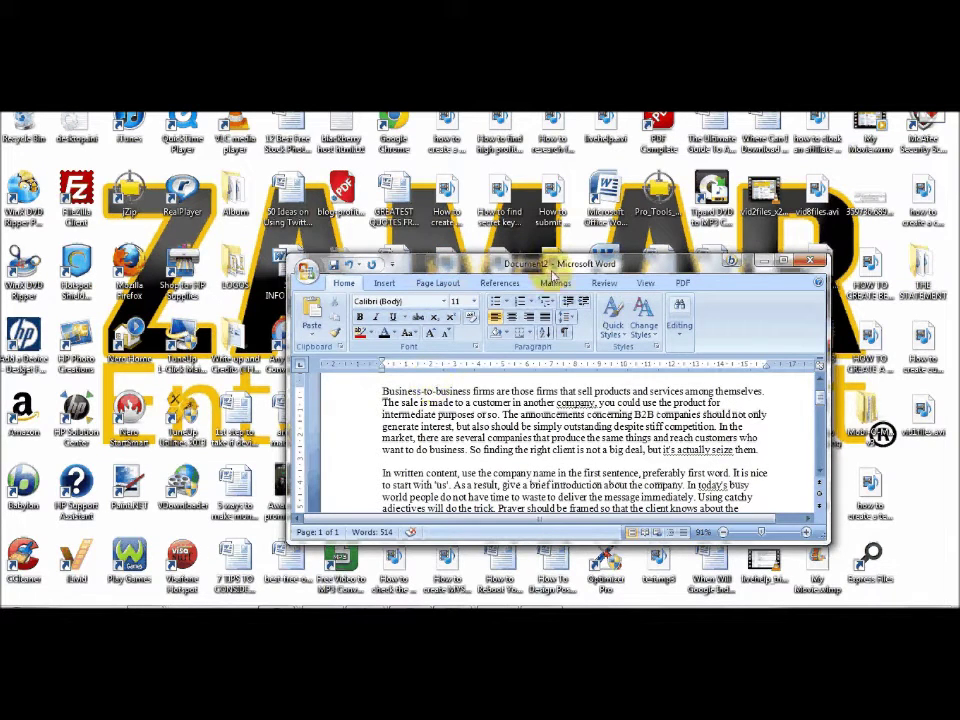
left_click(763, 263)
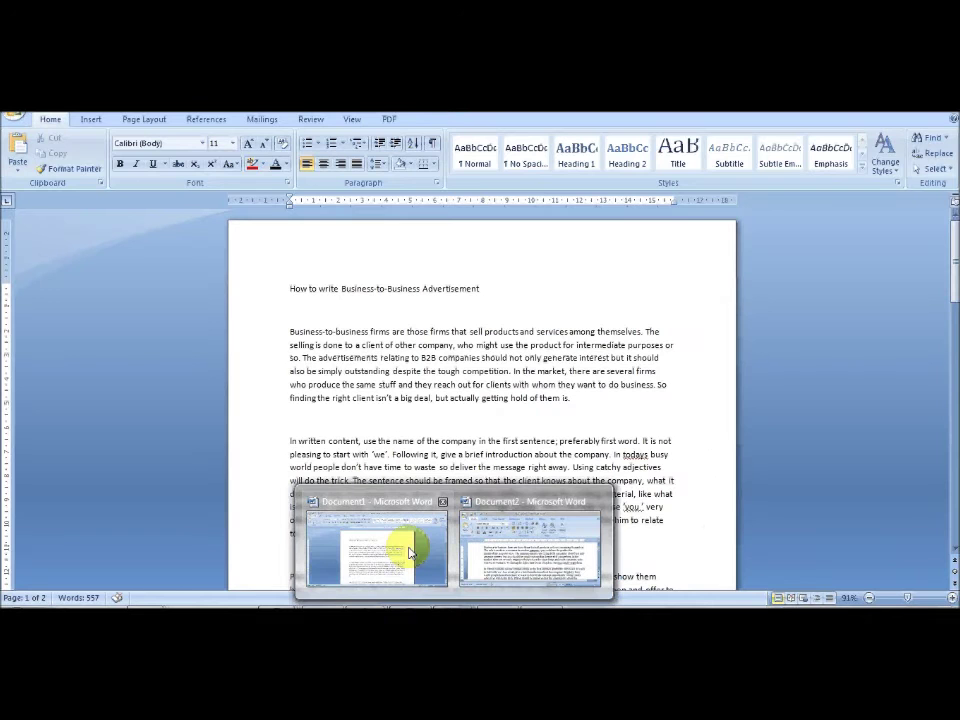
Bring Document2 back over Document1, position it below the original's opening lines, and examine the wording of both articles.
left_click(410, 553)
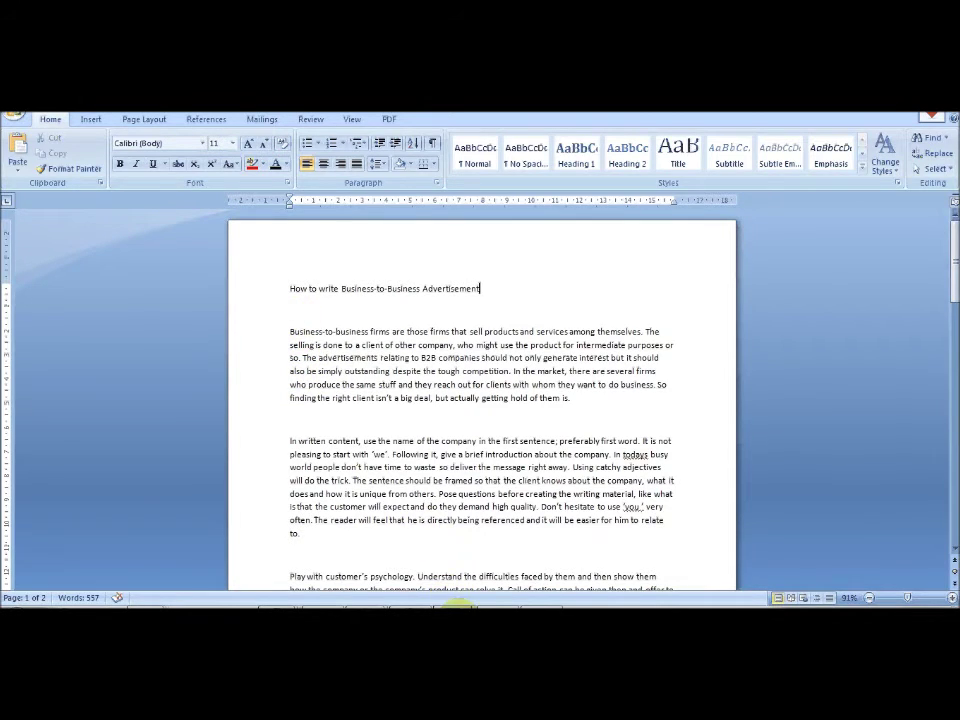
mouse_move(505, 543)
left_click(510, 545)
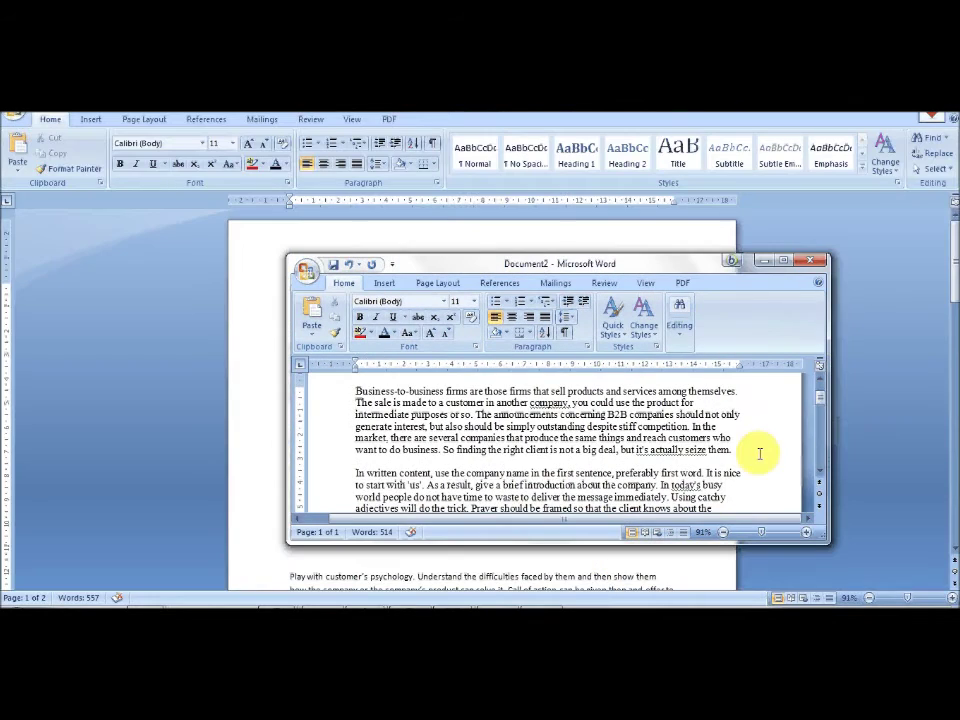
mouse_move(816, 388)
left_mouse_down()
mouse_move(816, 435)
mouse_move(820, 405)
left_mouse_up()
left_click_drag(611, 256, 472, 401)
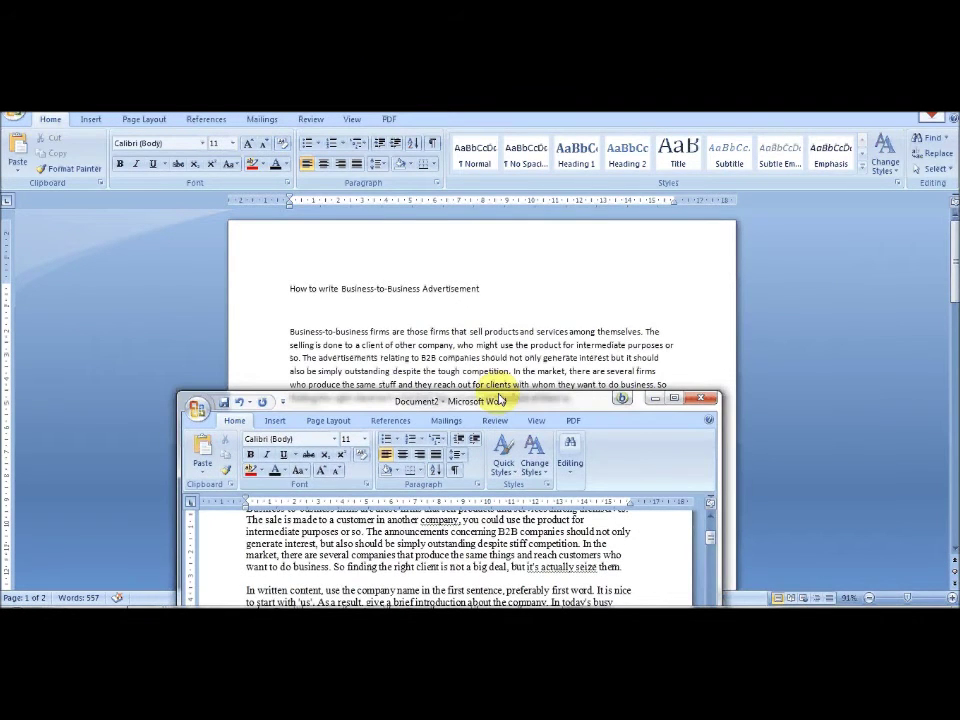
mouse_move(707, 553)
left_mouse_down()
mouse_move(709, 531)
mouse_move(711, 542)
left_mouse_up()
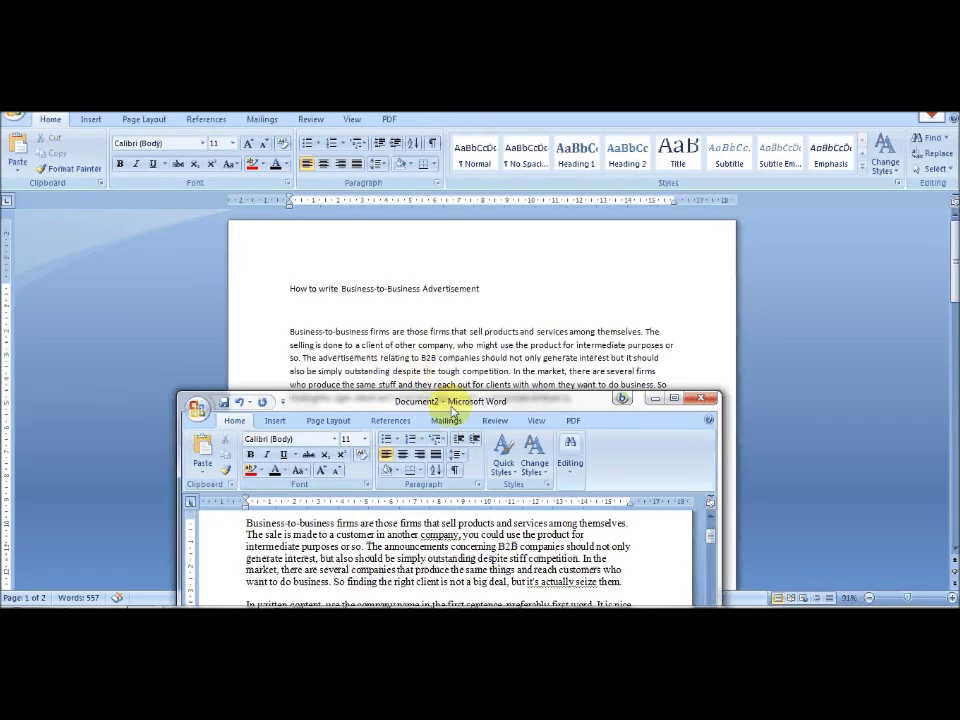
left_click_drag(440, 400, 450, 251)
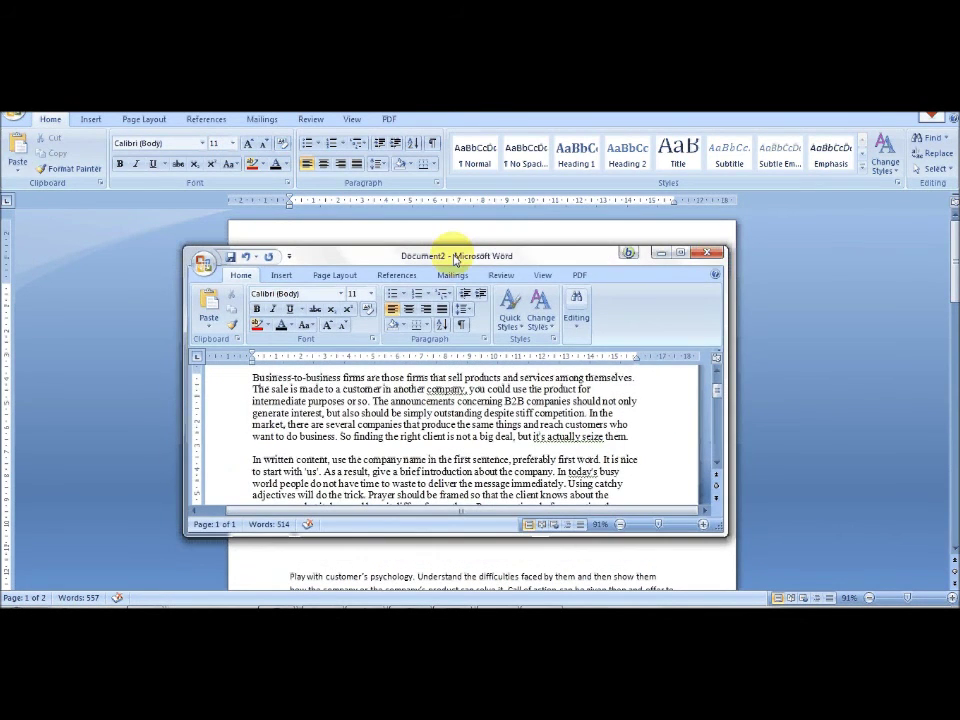
mouse_move(716, 401)
left_mouse_down()
mouse_move(718, 445)
mouse_move(718, 375)
mouse_move(716, 444)
mouse_move(716, 396)
mouse_move(717, 444)
mouse_move(718, 413)
left_mouse_up()
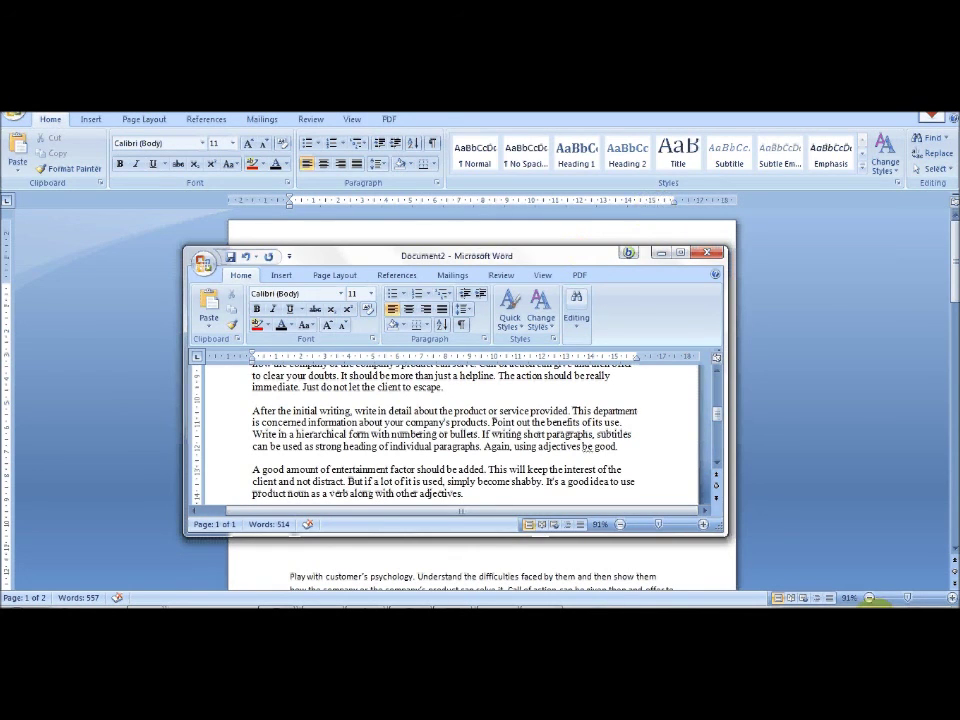
left_click(832, 603)
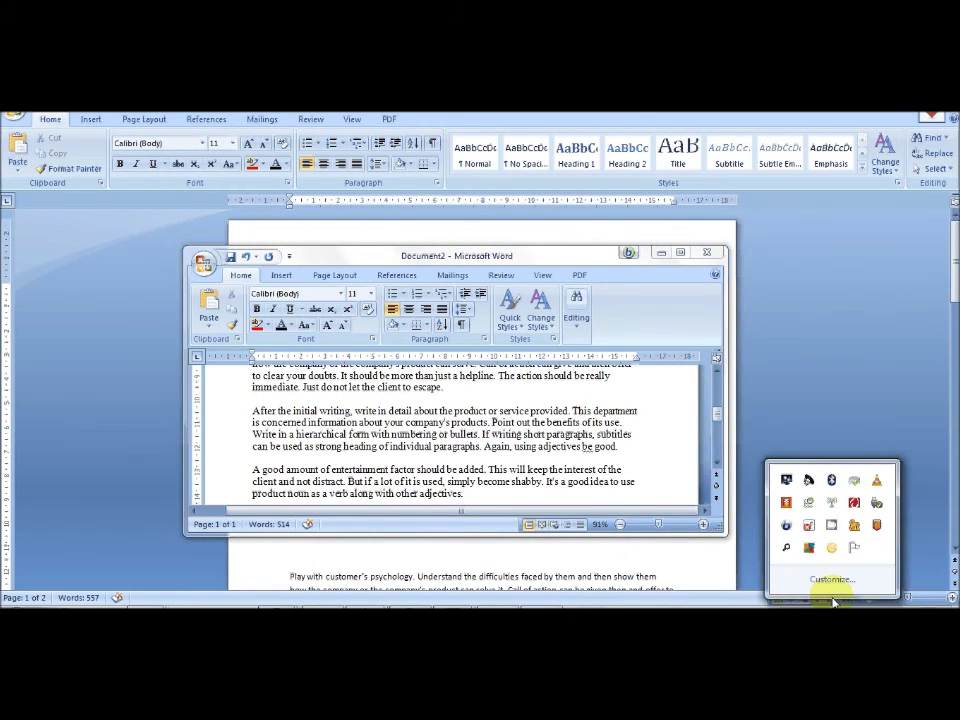
left_click(831, 527)
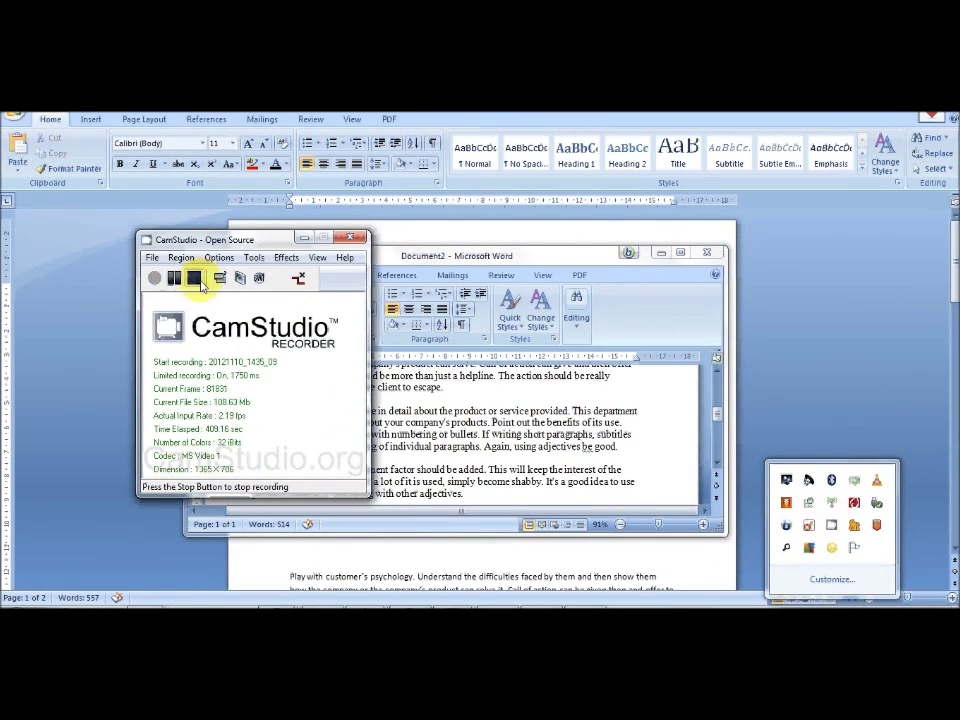